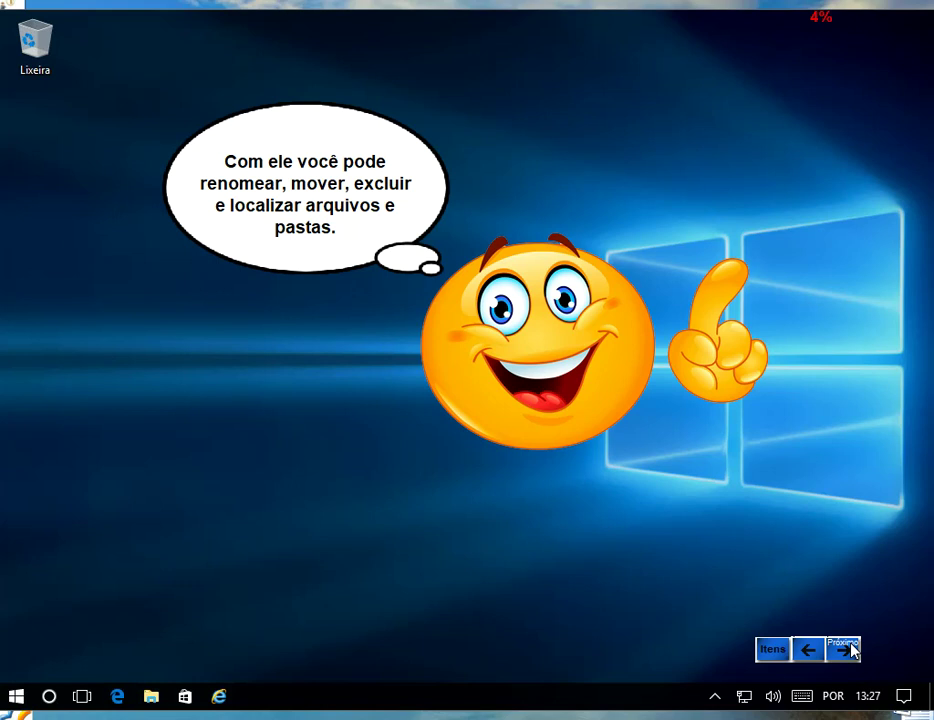
- Advance through the lesson's introduction and open File Explorer from the Start menu
{"action": "left_click", "coordinate": [850, 649]}
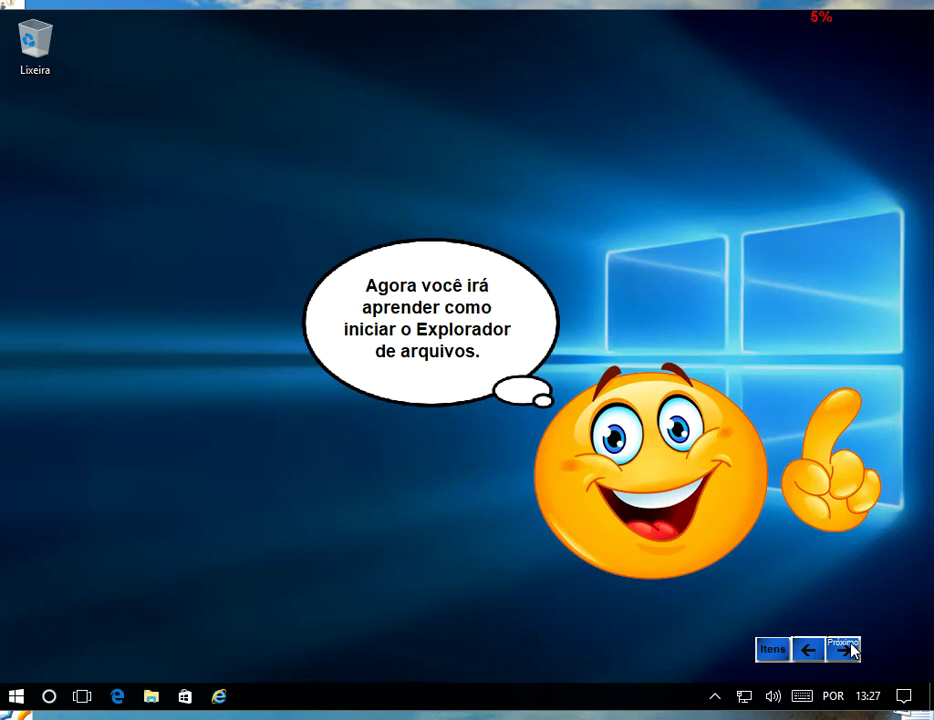
{"action": "left_click", "coordinate": [850, 649]}
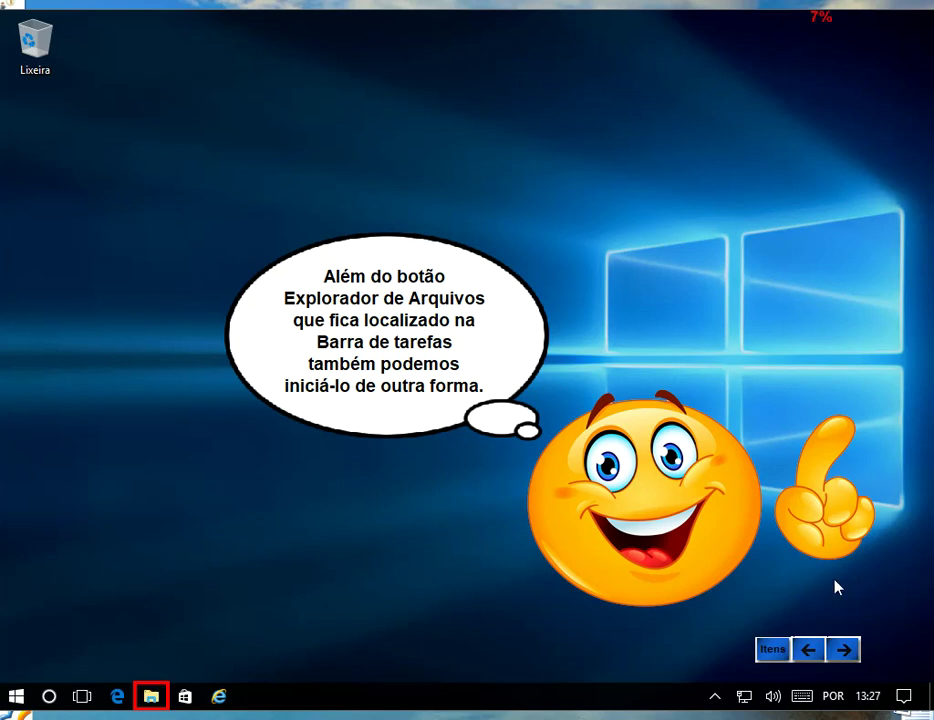
{"action": "left_click", "coordinate": [856, 650]}
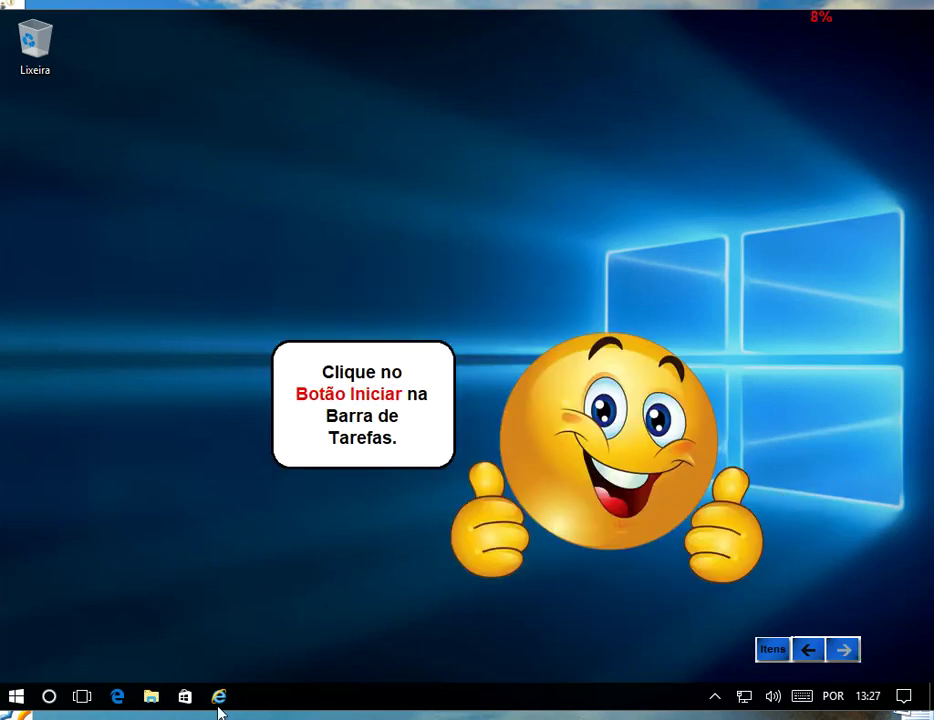
{"action": "left_click", "coordinate": [16, 696]}
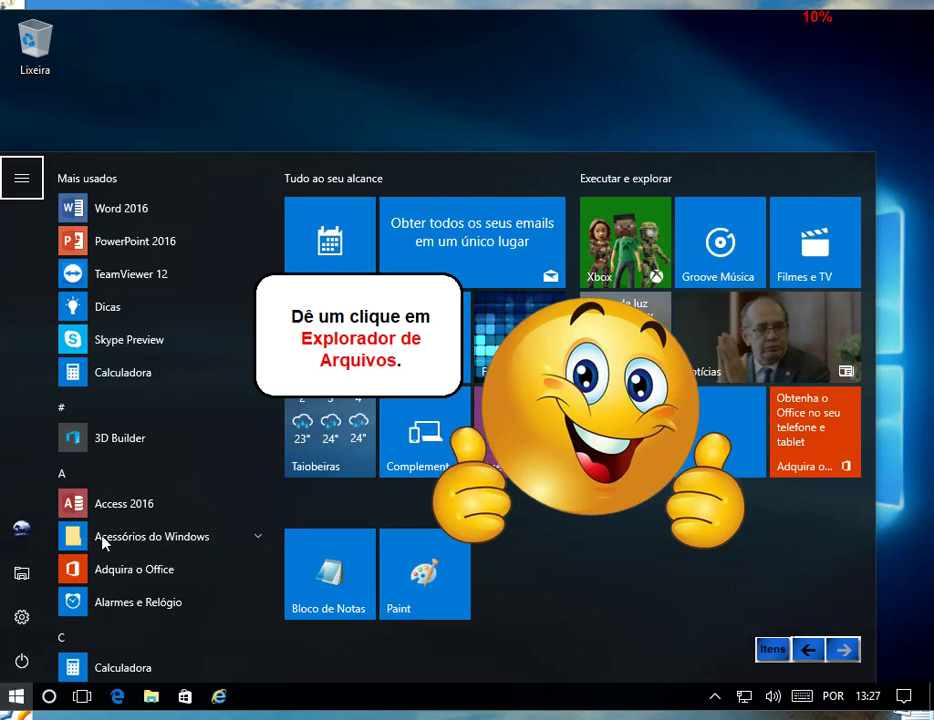
{"action": "left_click", "coordinate": [20, 572]}
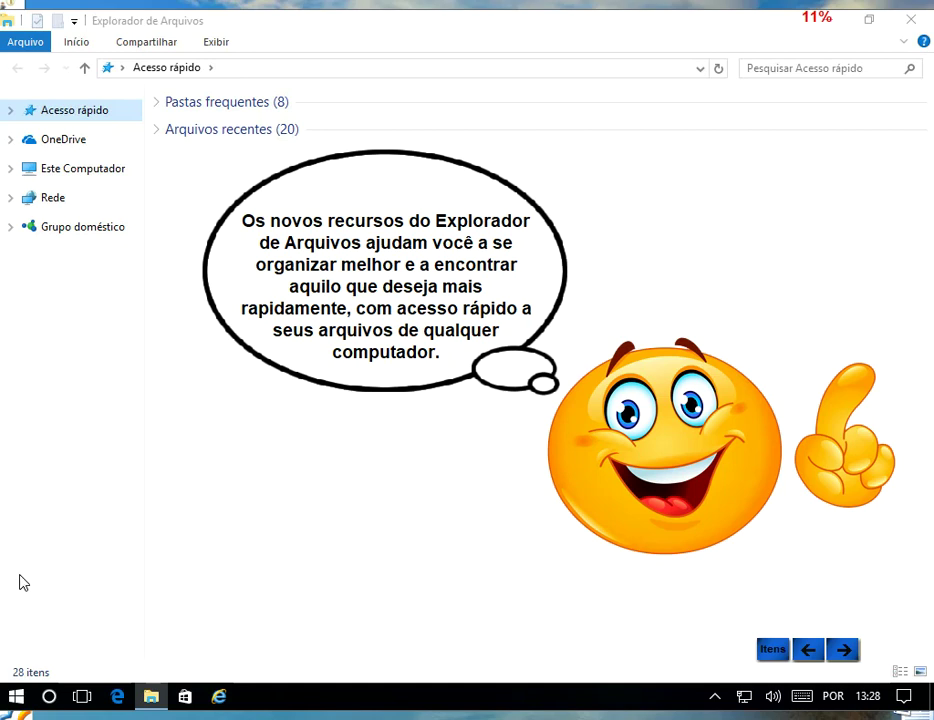
- Continue past the File Explorer and navigation pane explanations and select Este Computador in the folder tree
{"action": "left_click", "coordinate": [845, 652]}
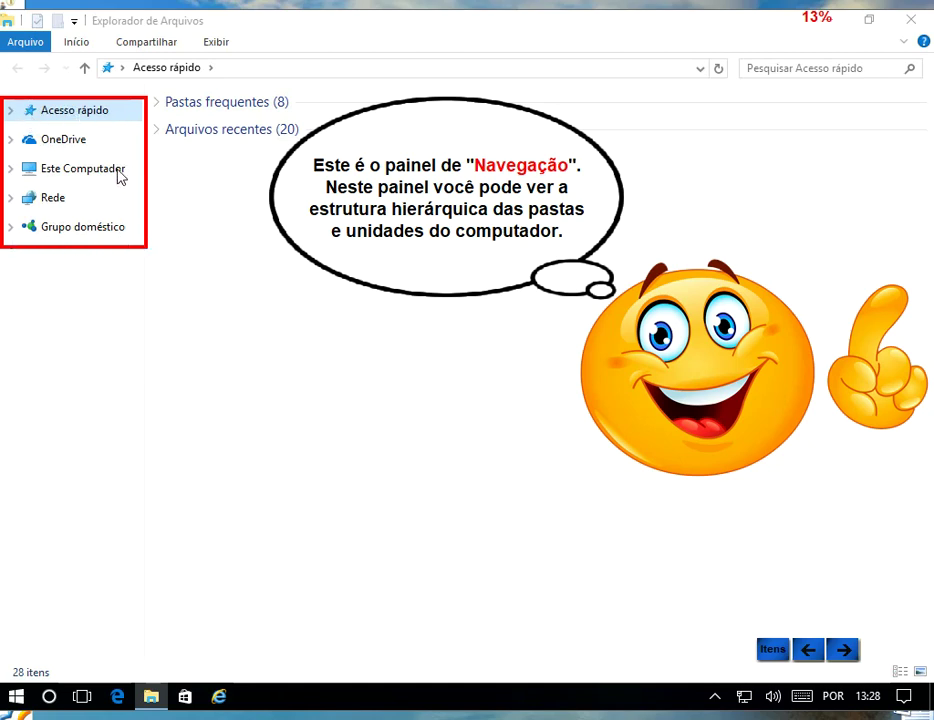
{"action": "left_click", "coordinate": [843, 650]}
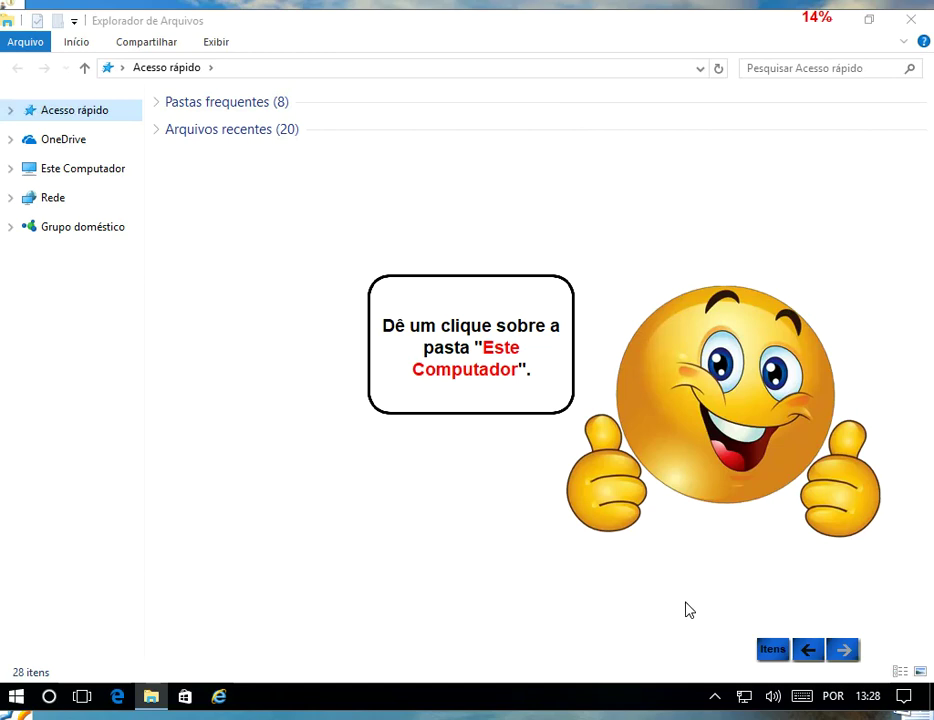
{"action": "left_click", "coordinate": [53, 172]}
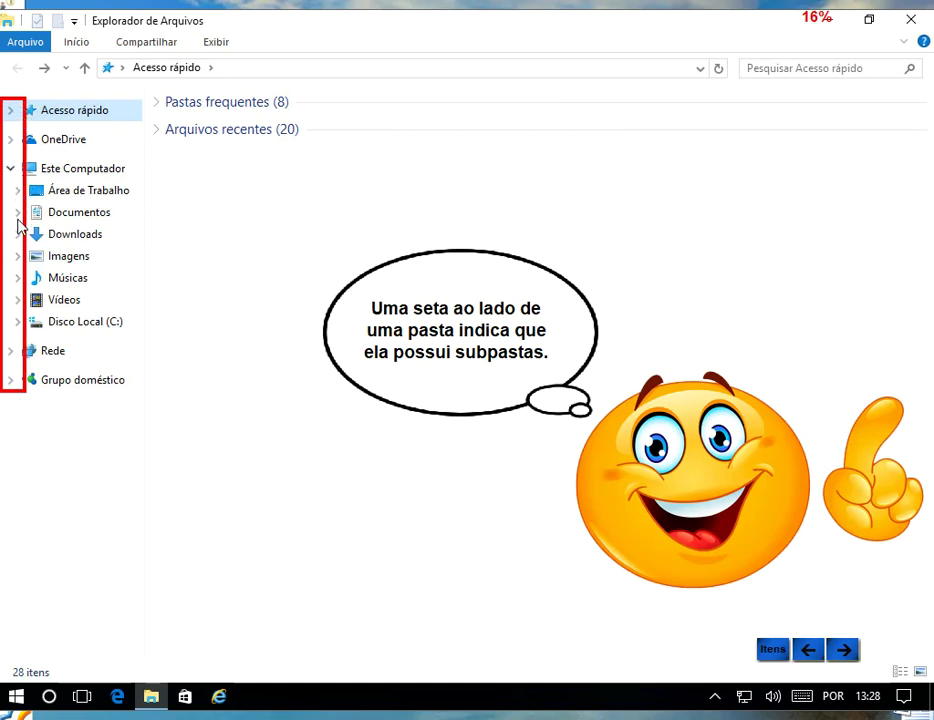
- Continue past the explanations about subfolder arrows and open the Imagens folder from the folder tree
{"action": "left_click", "coordinate": [843, 651]}
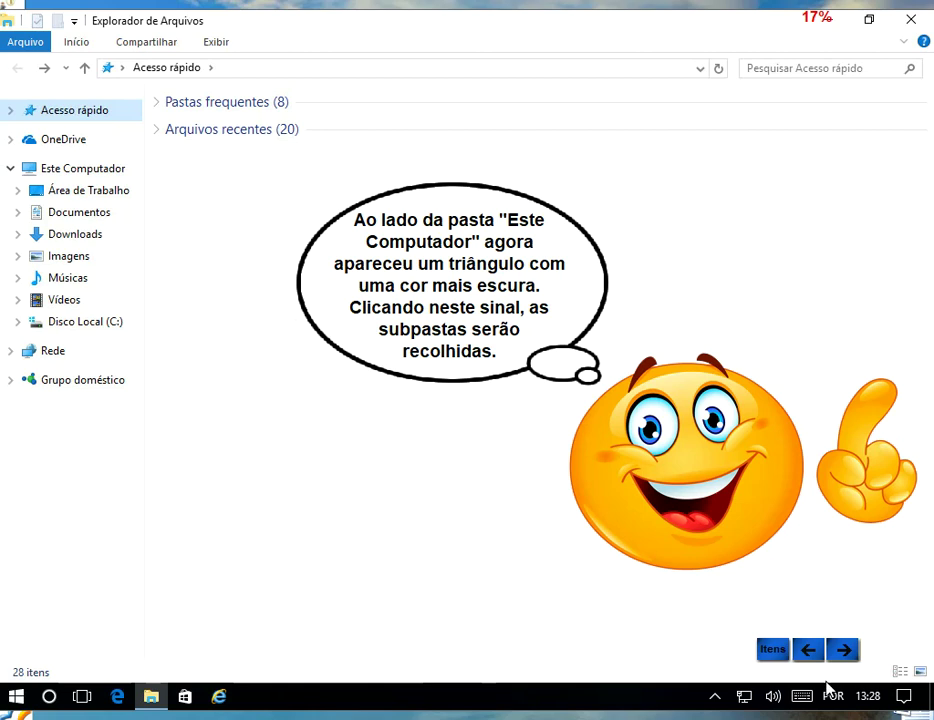
{"action": "left_click", "coordinate": [844, 651]}
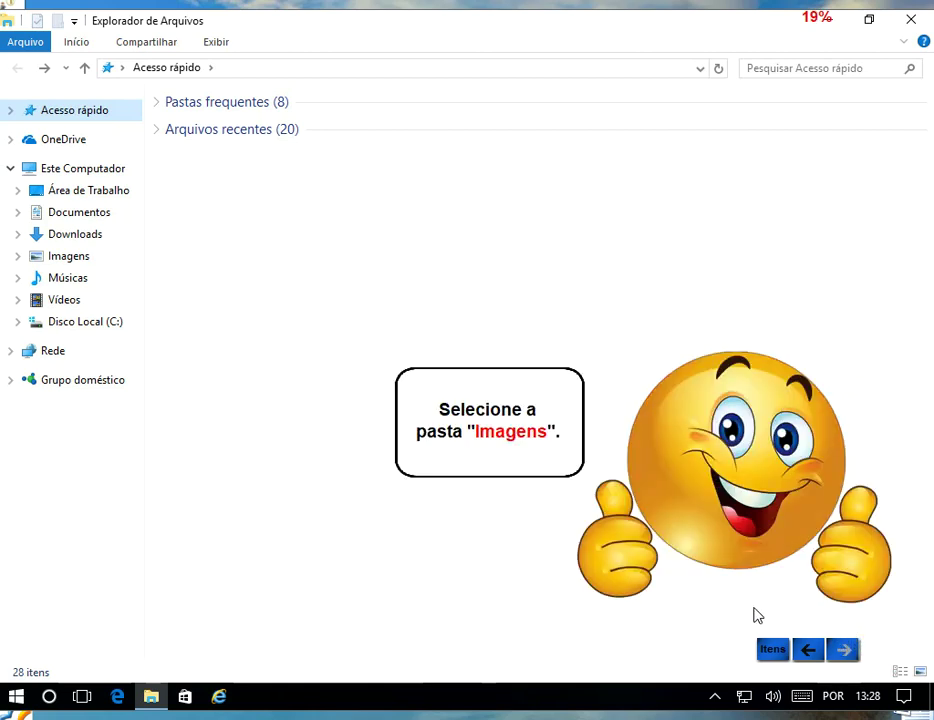
{"action": "left_click", "coordinate": [69, 258]}
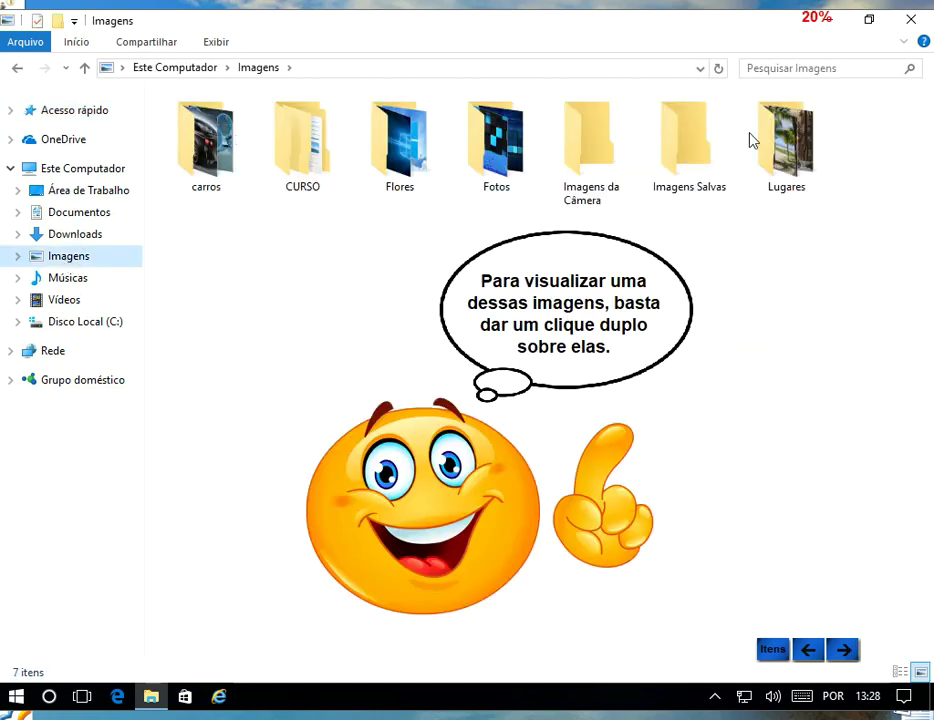
- Continue through the address bar and Voltar/Avançar explanations, going back to Acesso rápido and forward again to Imagens
{"action": "left_click", "coordinate": [850, 650]}
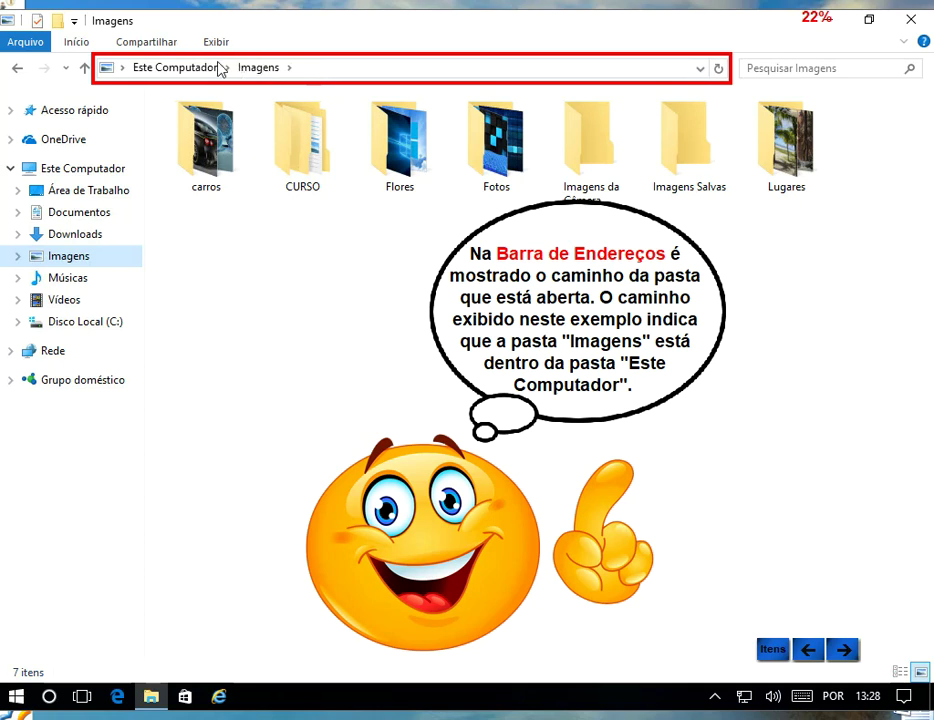
{"action": "left_click", "coordinate": [850, 648]}
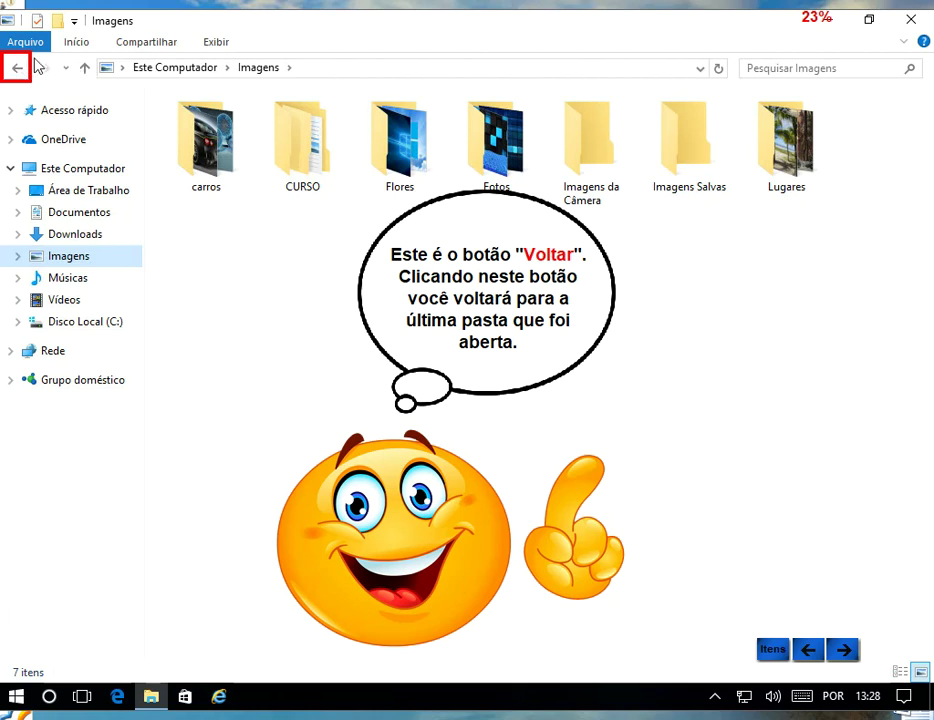
{"action": "left_click", "coordinate": [844, 646]}
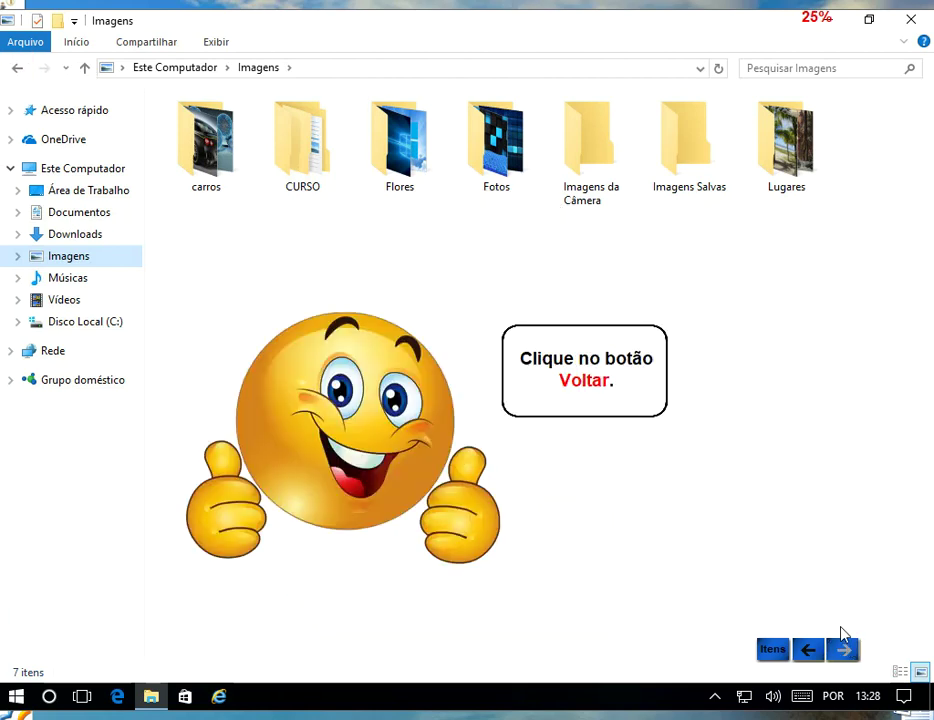
{"action": "left_click", "coordinate": [18, 66]}
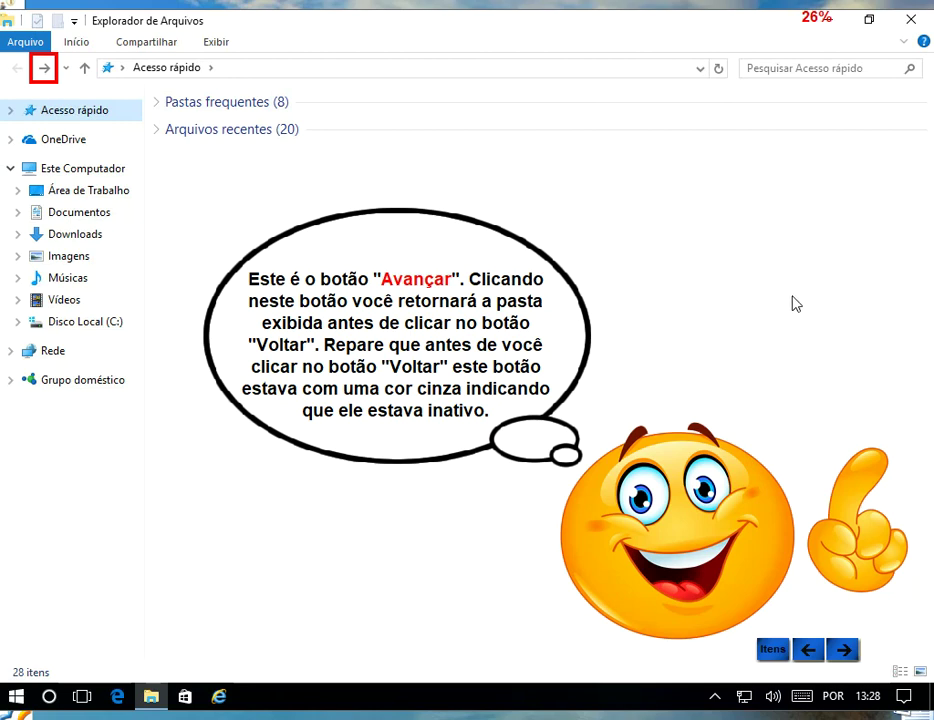
{"action": "left_click", "coordinate": [844, 650]}
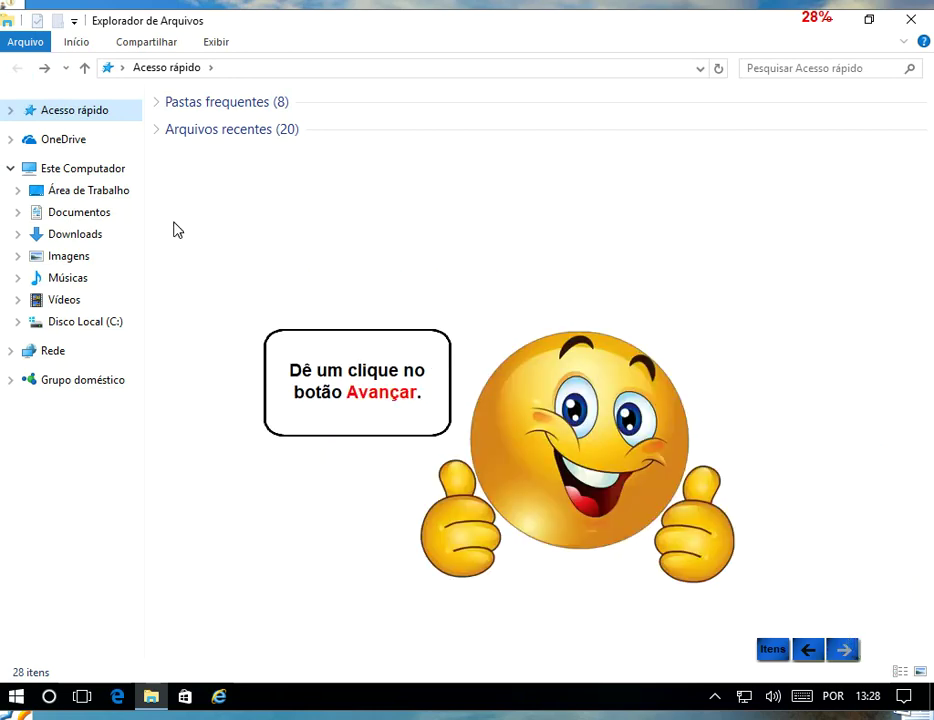
{"action": "left_click", "coordinate": [48, 72]}
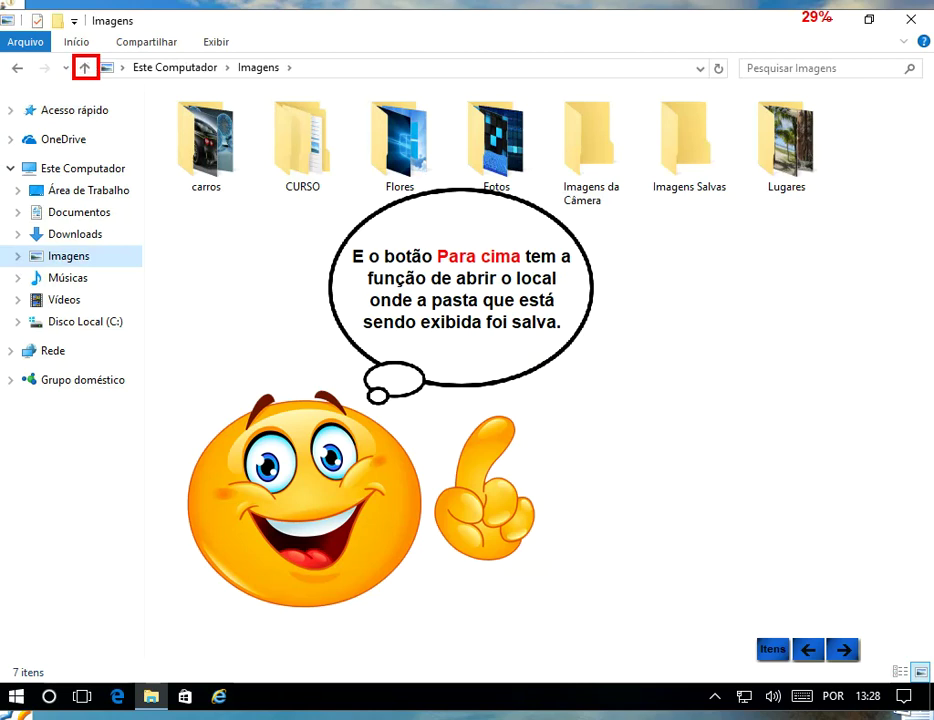
- Continue past the Para cima and folder path explanations and open Este Computador from the address path
{"action": "left_click", "coordinate": [845, 650]}
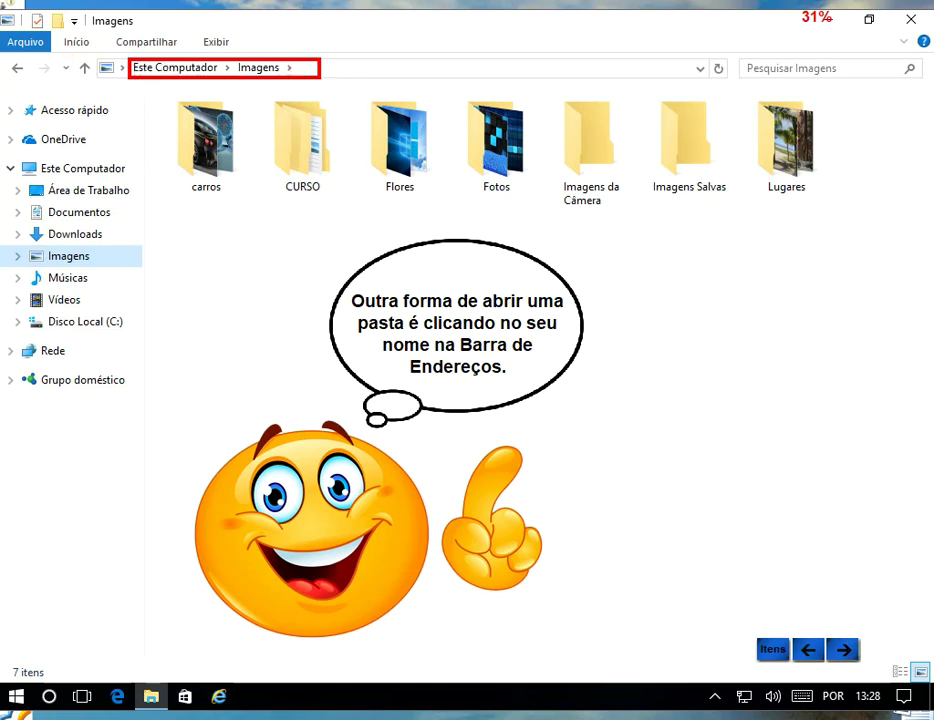
{"action": "left_click", "coordinate": [843, 649]}
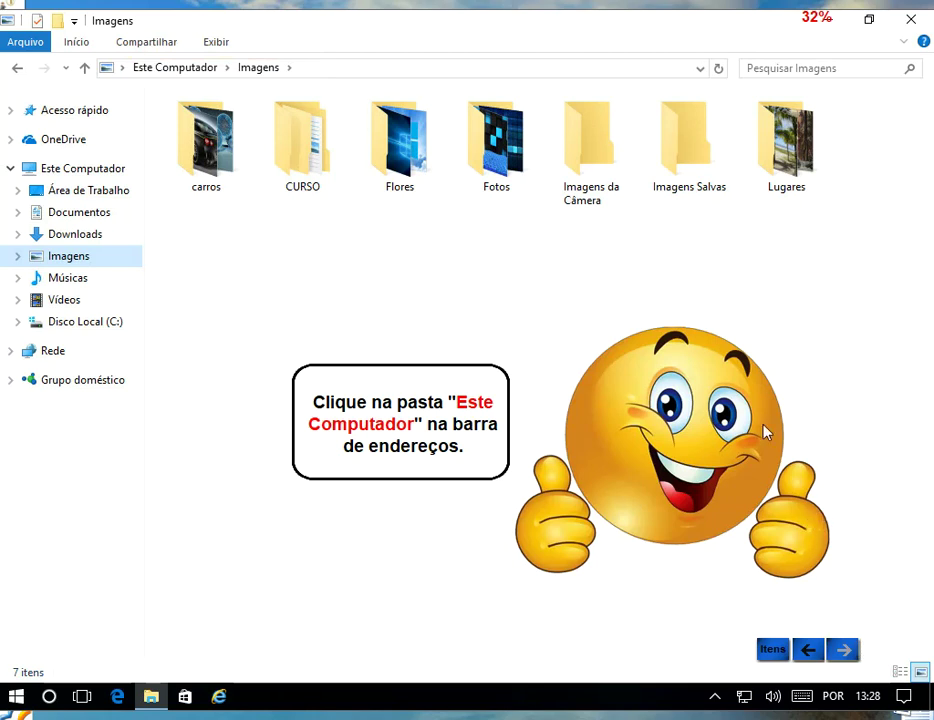
{"action": "left_click", "coordinate": [162, 68]}
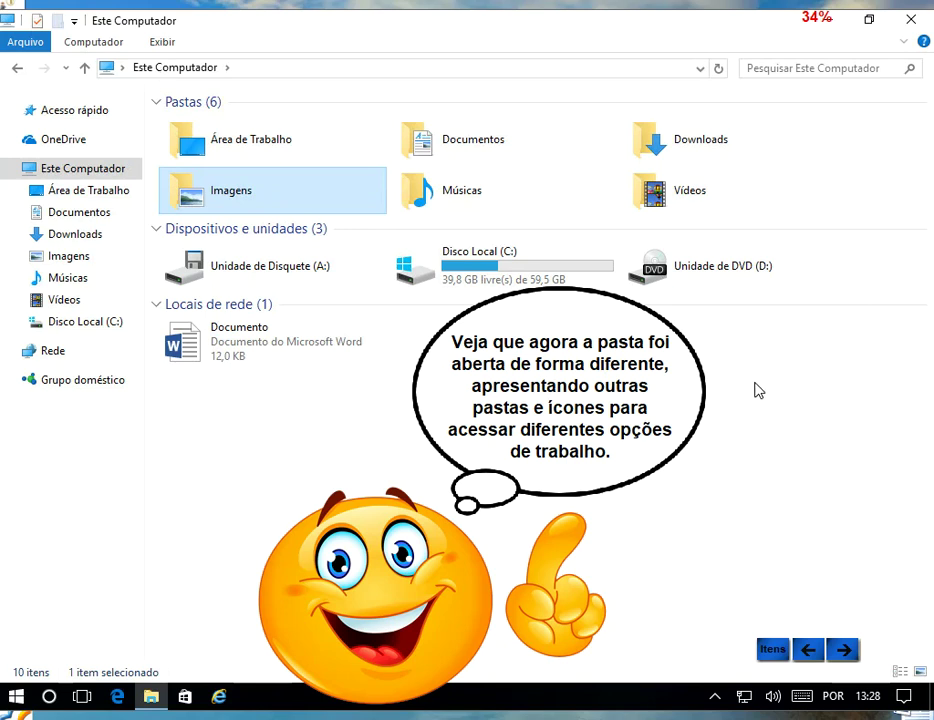
- Continue past the Este Computador and search box explanations and open the Documentos folder
{"action": "left_click", "coordinate": [843, 650]}
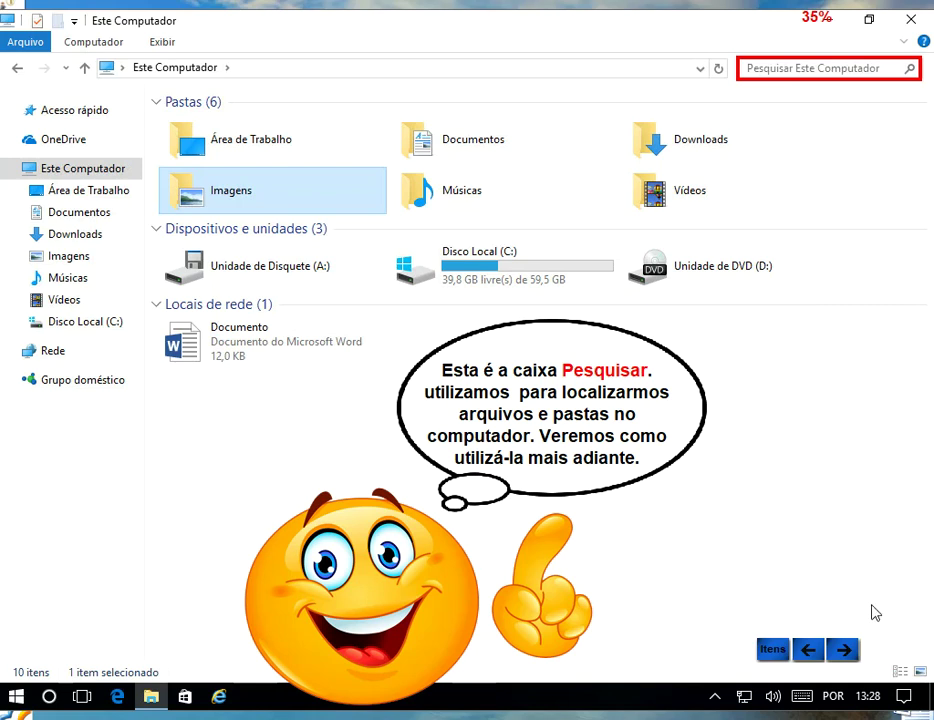
{"action": "left_click", "coordinate": [843, 652]}
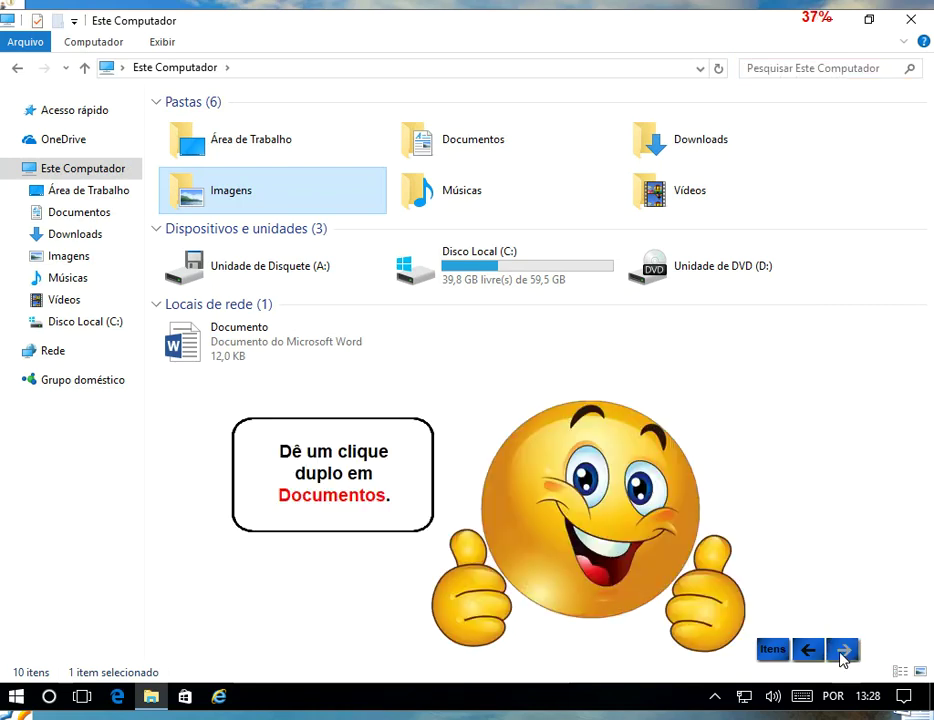
{"action": "double_click", "coordinate": [472, 146]}
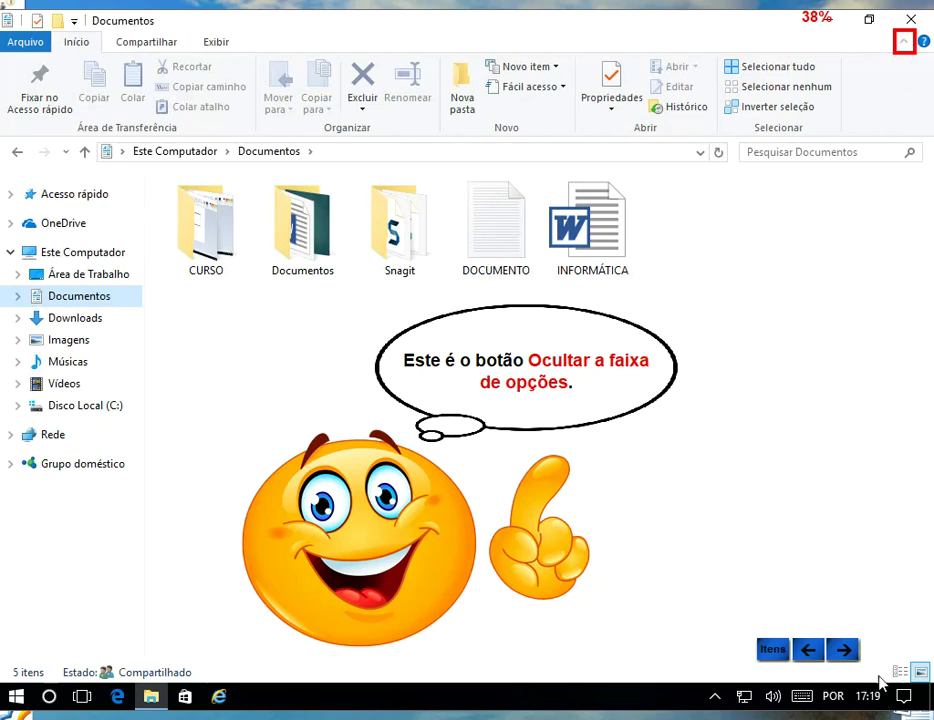
- Continue through the ribbon explanations for the Documentos folder, displaying the Compartilhar commands and the Exibir commands
{"action": "left_click", "coordinate": [844, 650]}
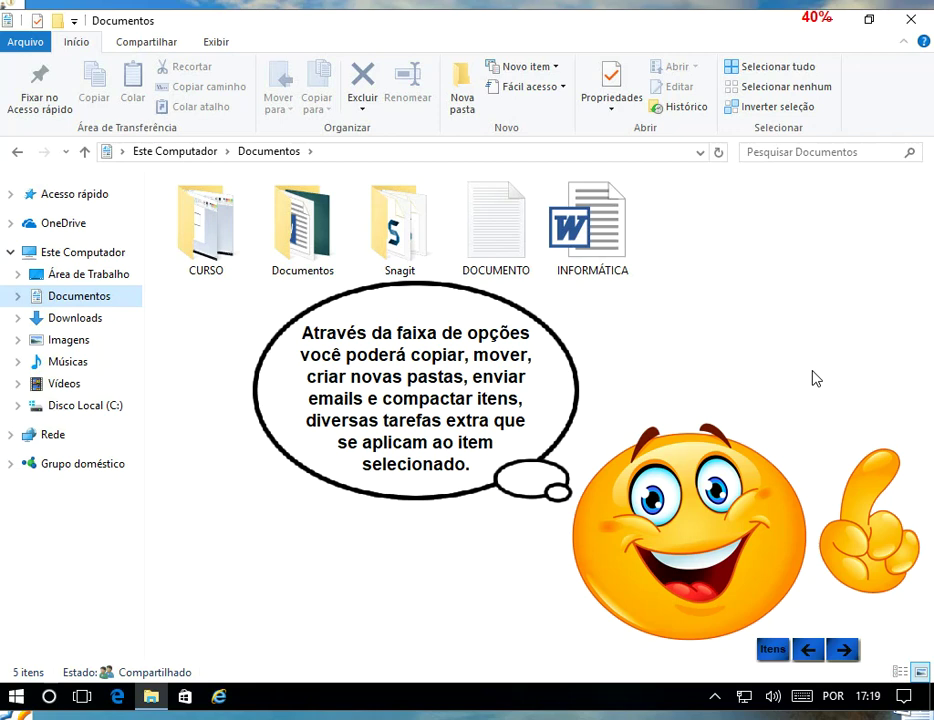
{"action": "left_click", "coordinate": [850, 651]}
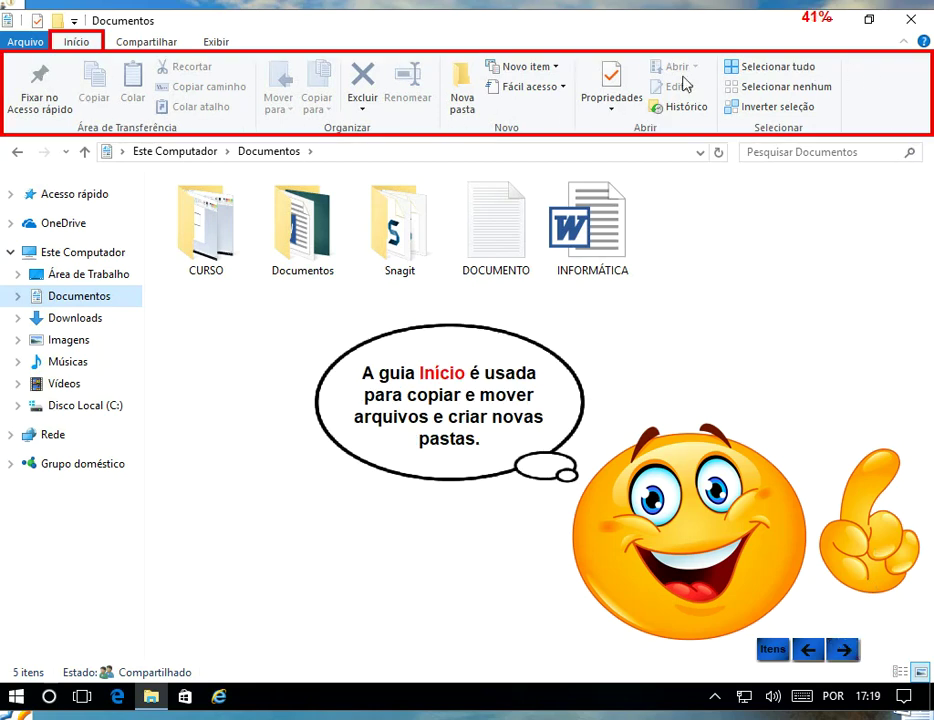
{"action": "left_click", "coordinate": [840, 651]}
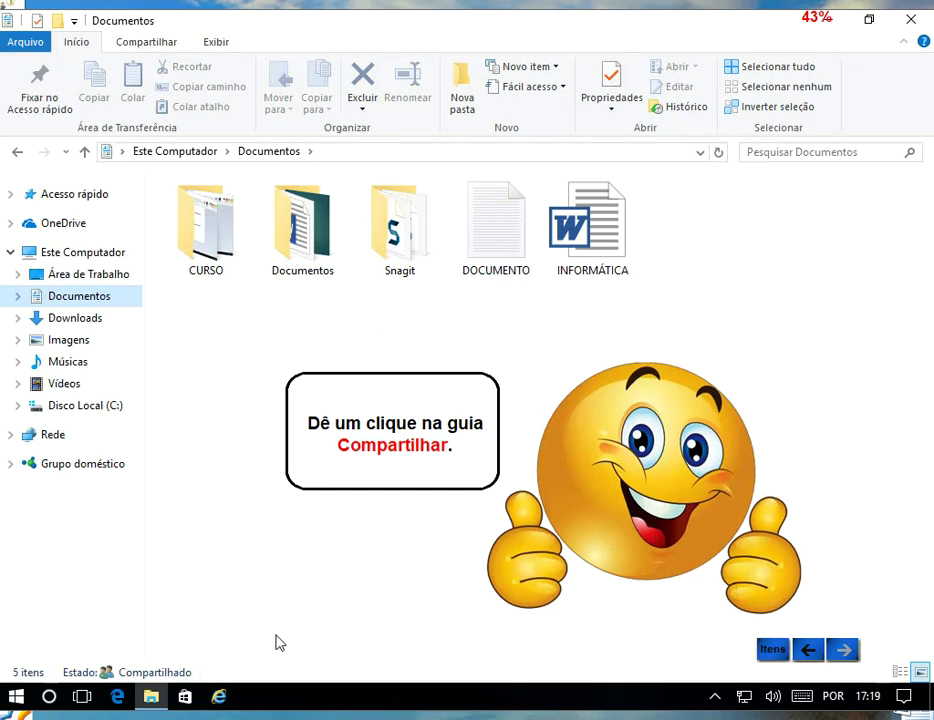
{"action": "left_click", "coordinate": [158, 44]}
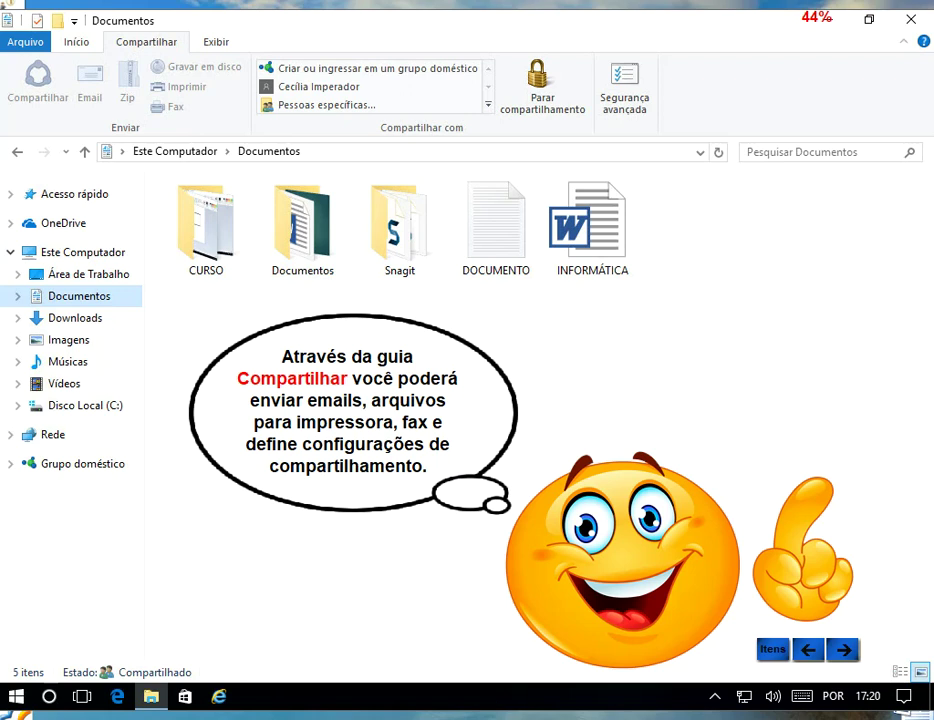
{"action": "left_click", "coordinate": [846, 652]}
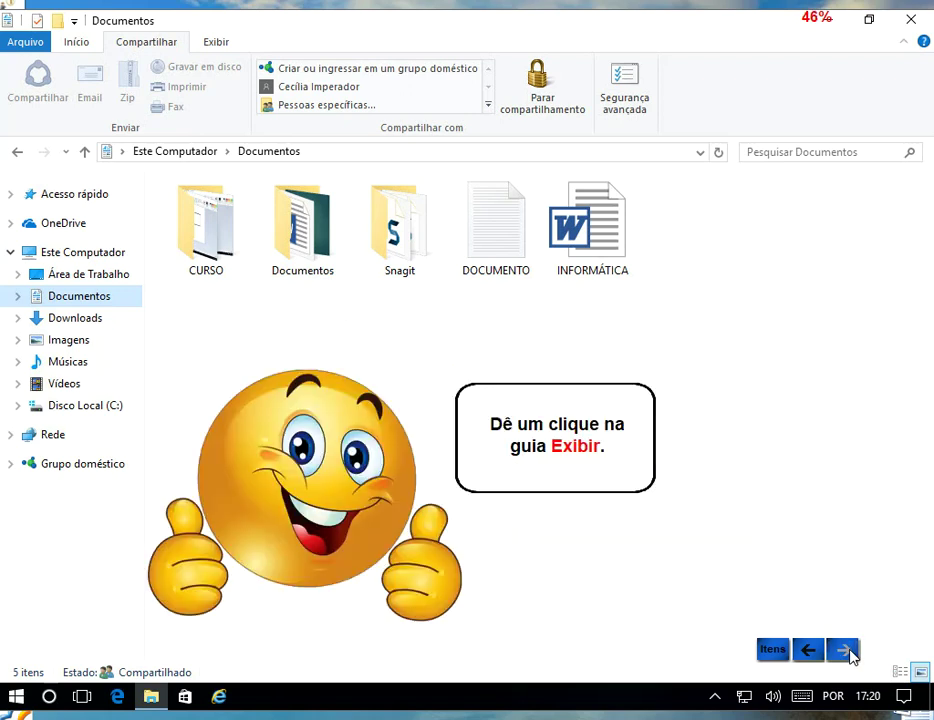
{"action": "left_click", "coordinate": [220, 44]}
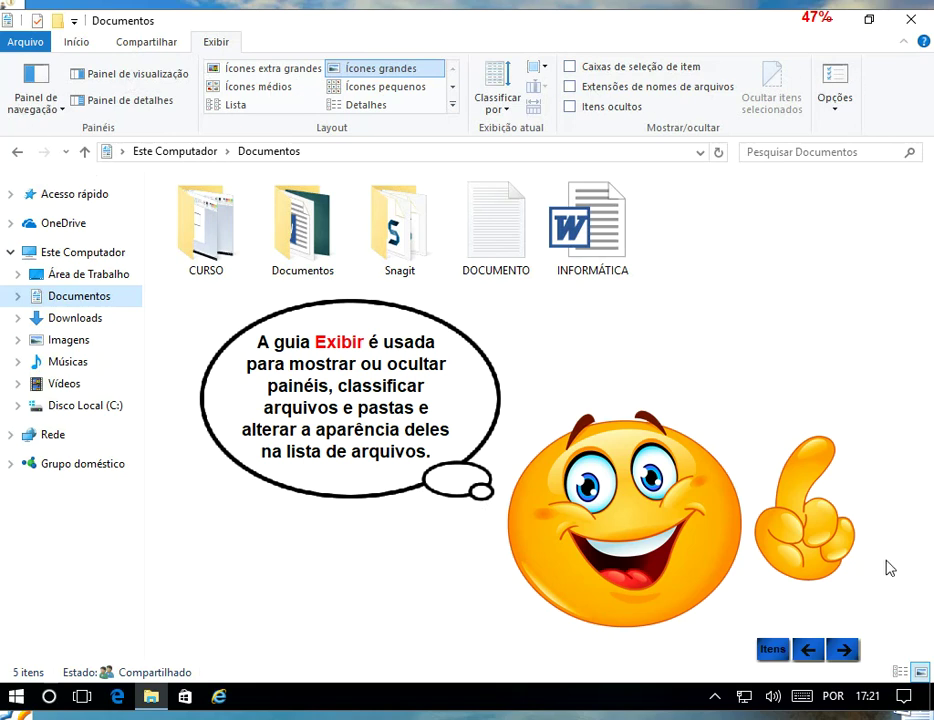
- Read the lesson's explanations of the Painéis, Layout, Exibição atual, Mostrar/ocultar and Opções commands, up to the extra-large icons exercise
{"action": "left_click", "coordinate": [848, 649]}
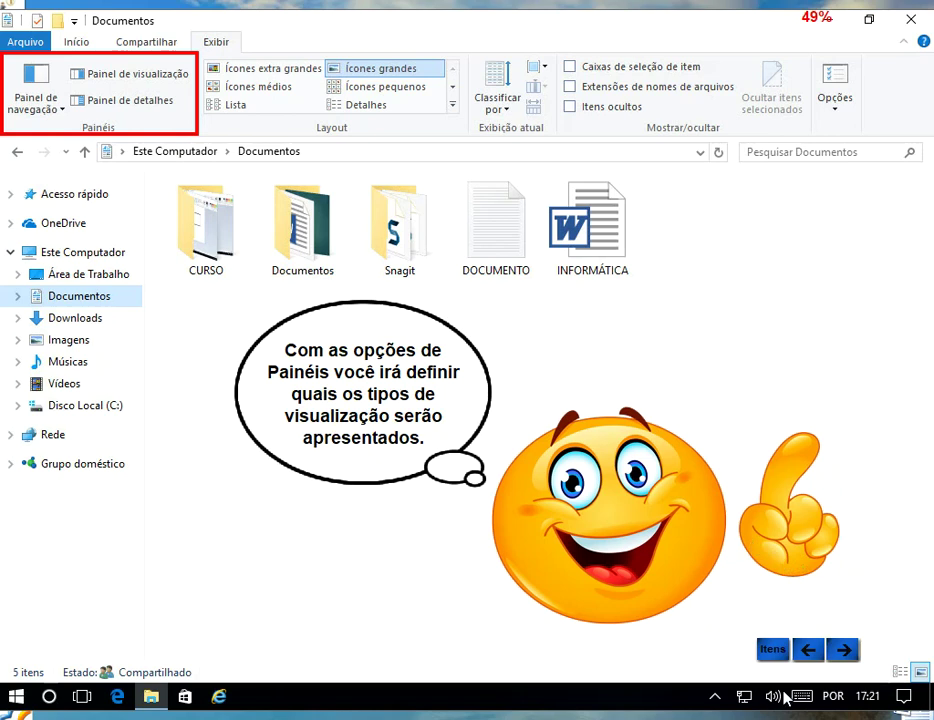
{"action": "left_click", "coordinate": [841, 651]}
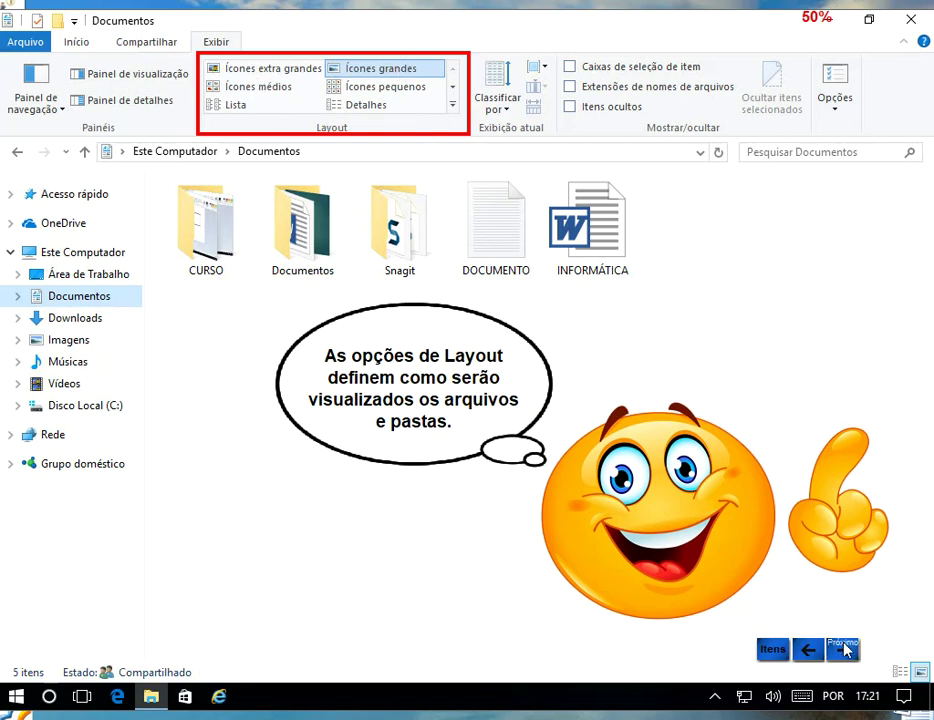
{"action": "left_click", "coordinate": [843, 650]}
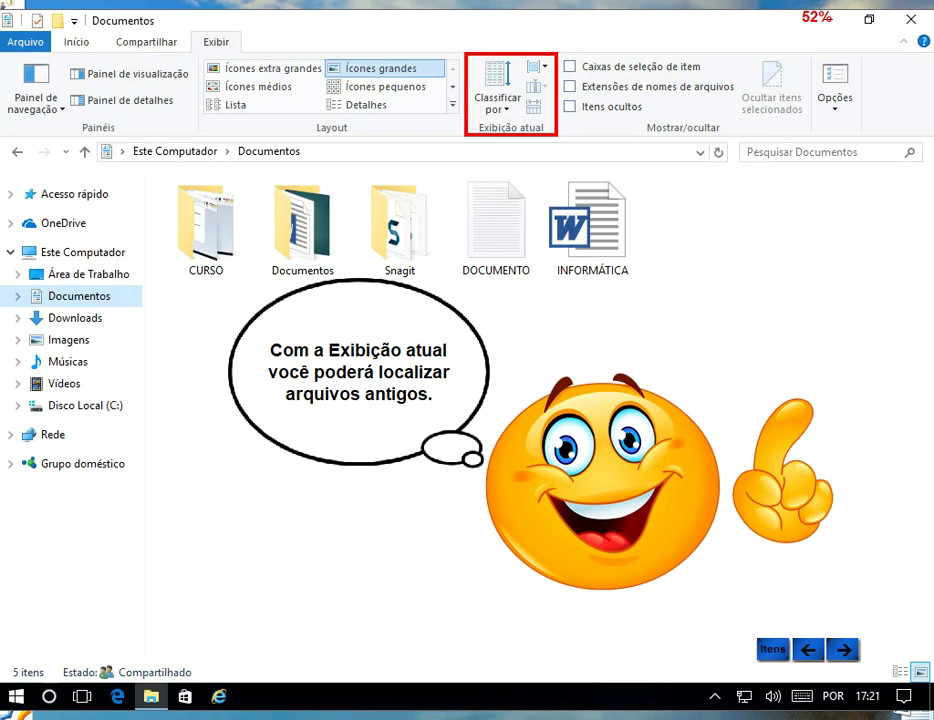
{"action": "left_click", "coordinate": [843, 650]}
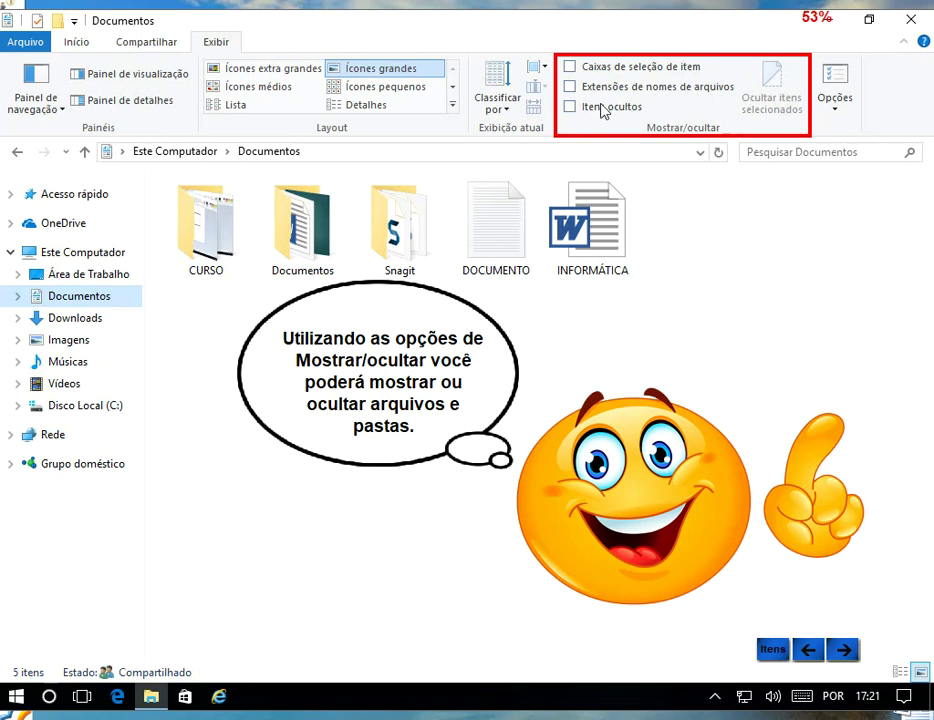
{"action": "left_click", "coordinate": [846, 650]}
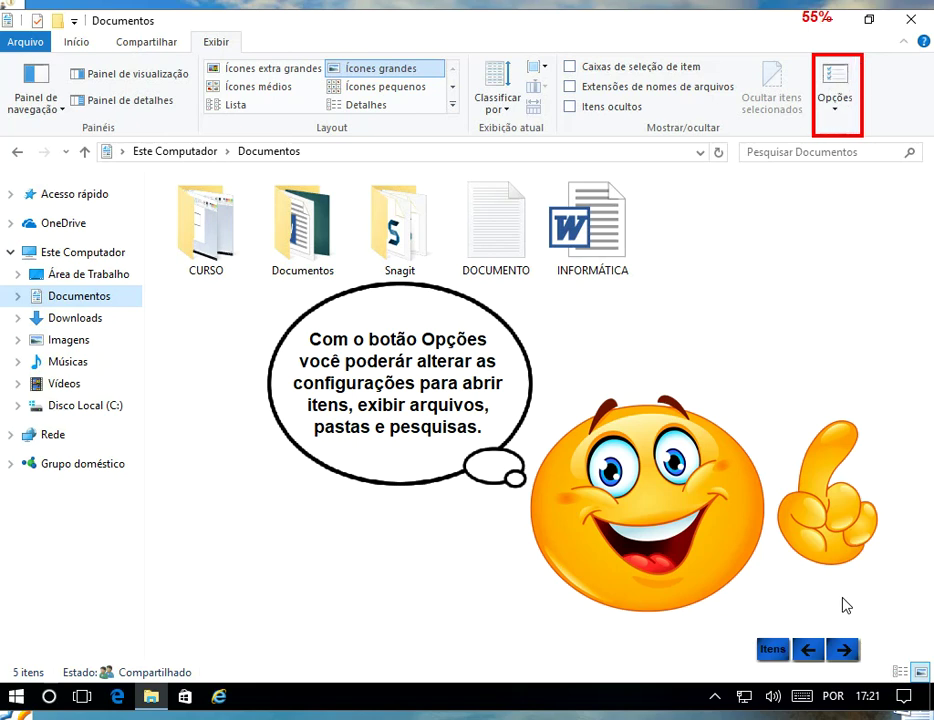
{"action": "left_click", "coordinate": [848, 651]}
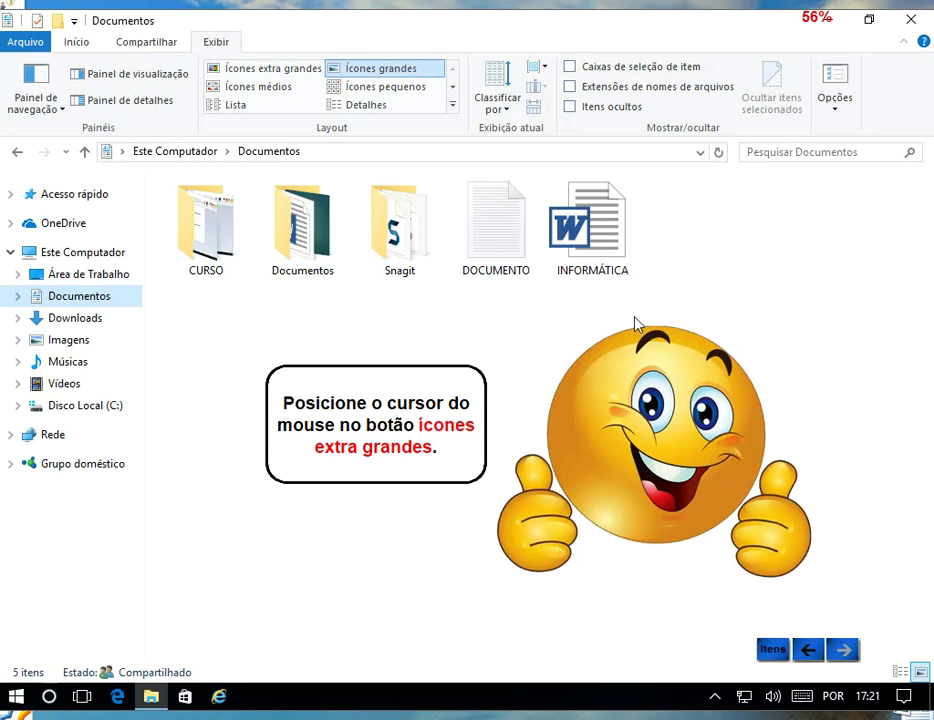
- Preview the Documentos folder with extra-large icons, continue past the explanation and set its layout to Ícones pequenos
{"action": "mouse_move", "coordinate": [289, 72]}
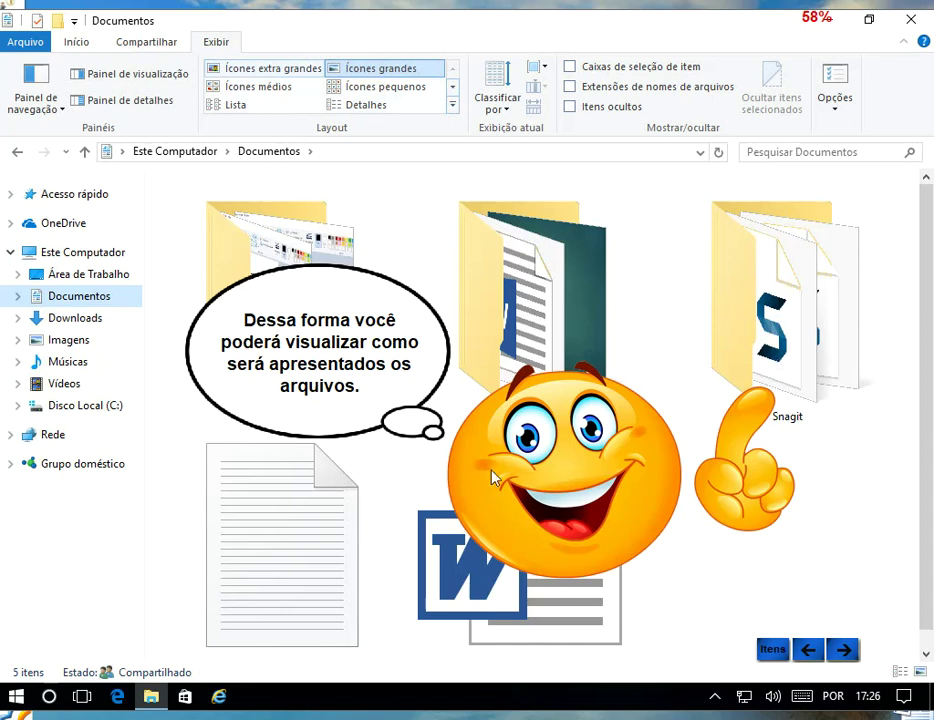
{"action": "left_click", "coordinate": [843, 650]}
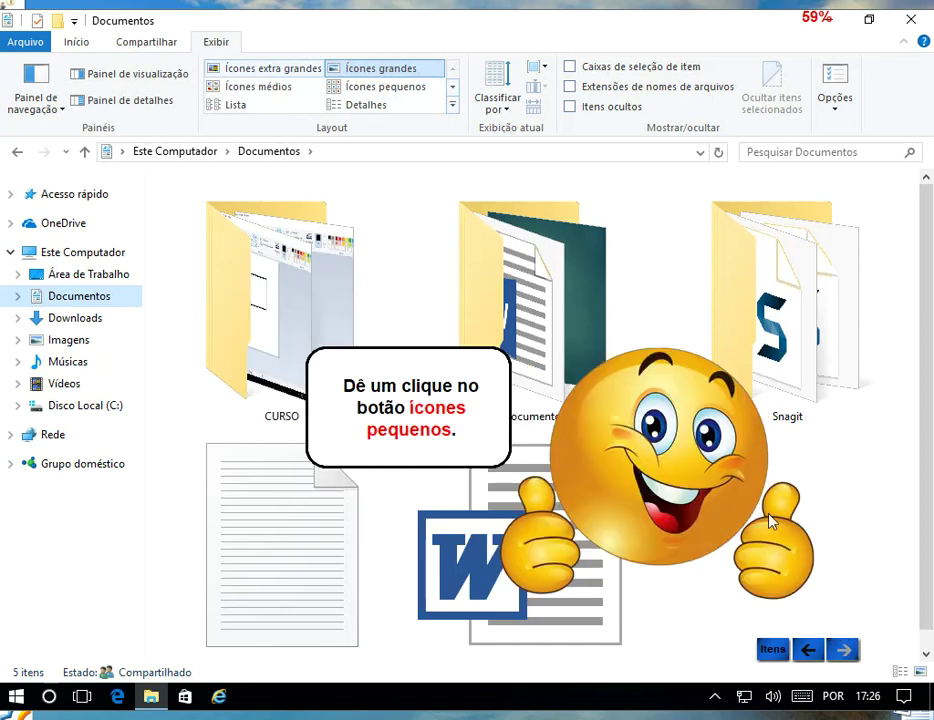
{"action": "left_click", "coordinate": [390, 88]}
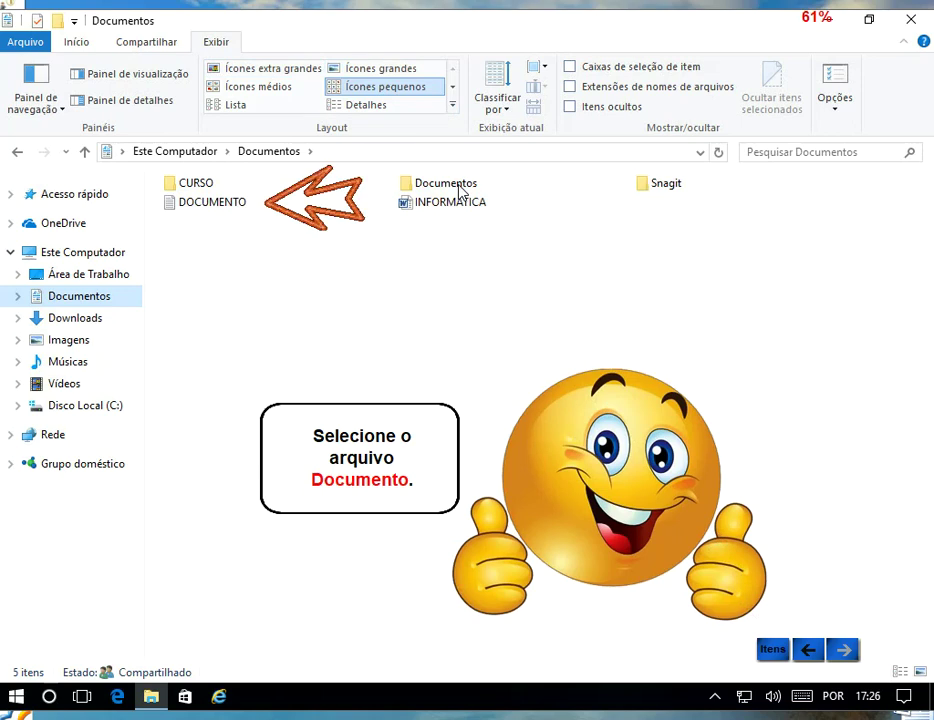
- Select the DOCUMENTO file and show its contents with Painel de visualização, continuing past the lesson's explanation of it
{"action": "left_click", "coordinate": [203, 207]}
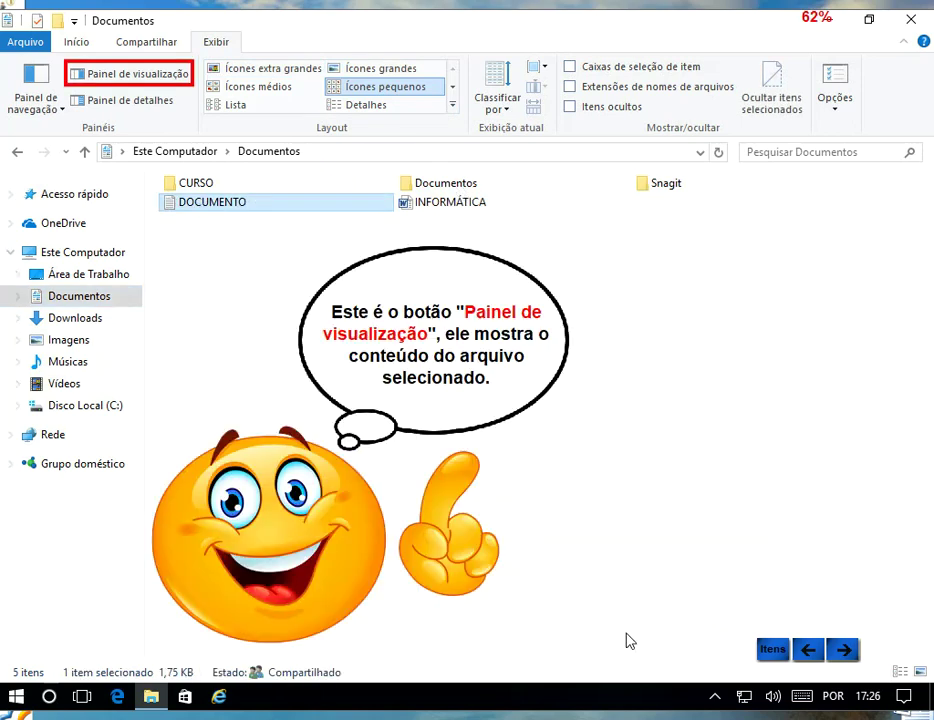
{"action": "left_click", "coordinate": [850, 652]}
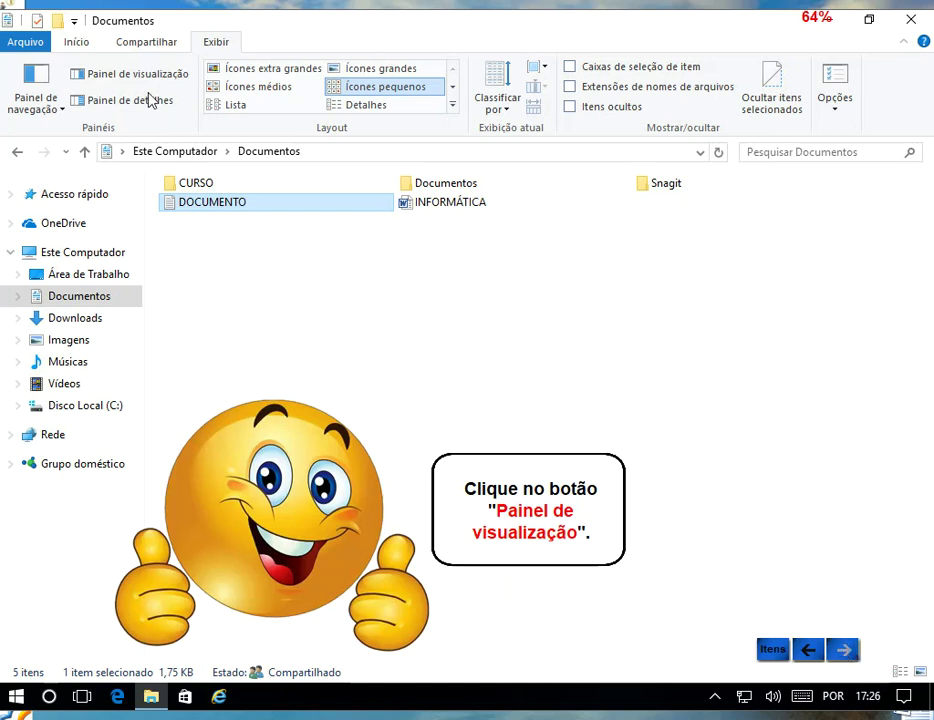
{"action": "left_click", "coordinate": [114, 76]}
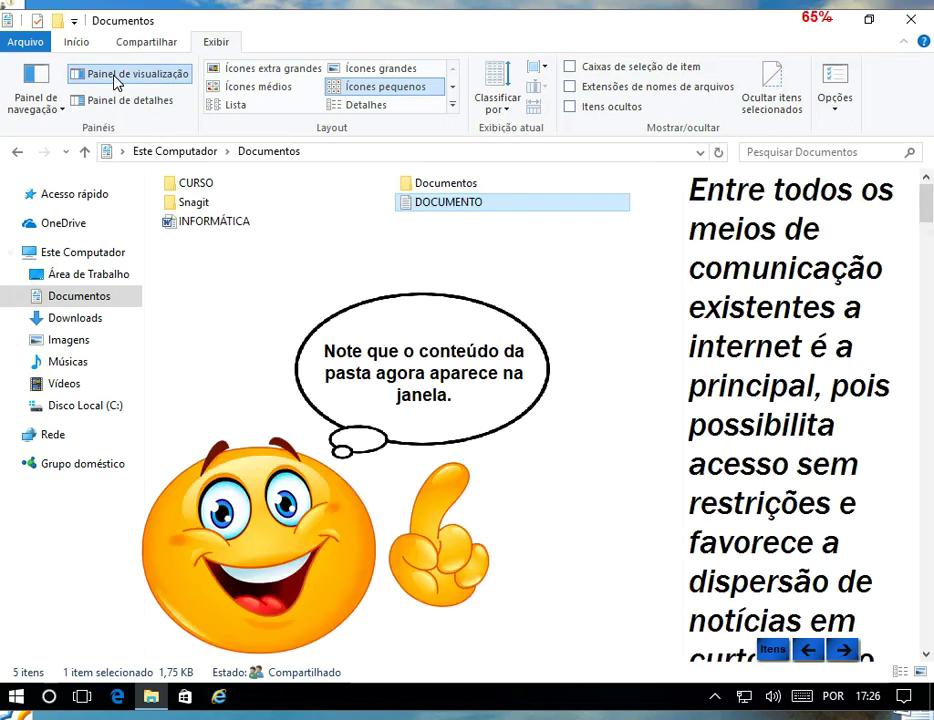
- Continue the lesson, show the DOCUMENTO file's properties with Painel de detalhes and proceed past the explanation
{"action": "left_click", "coordinate": [845, 652]}
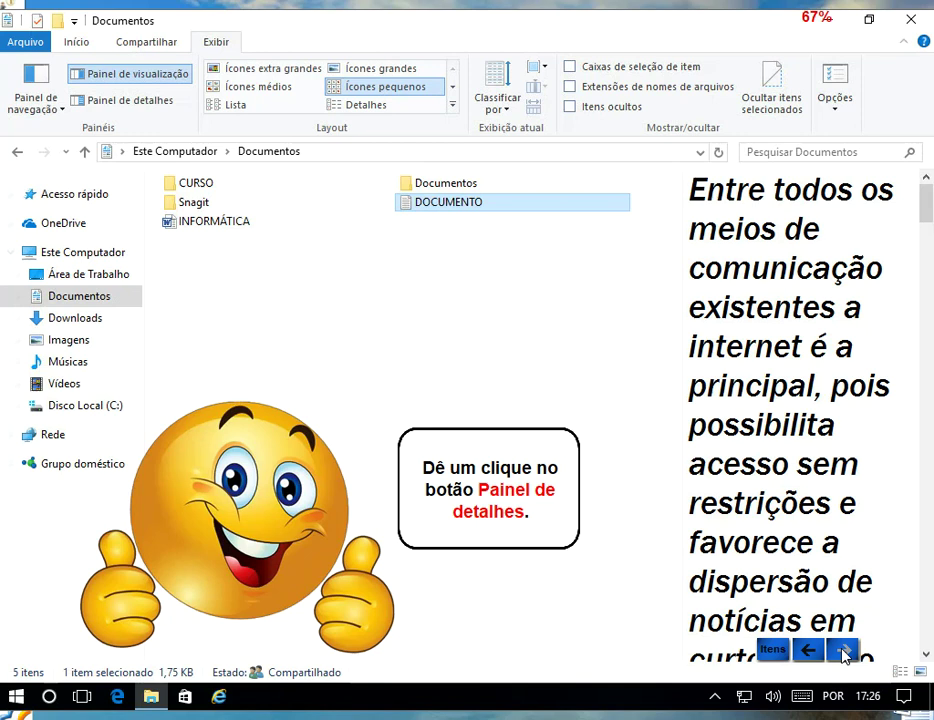
{"action": "left_click", "coordinate": [138, 104]}
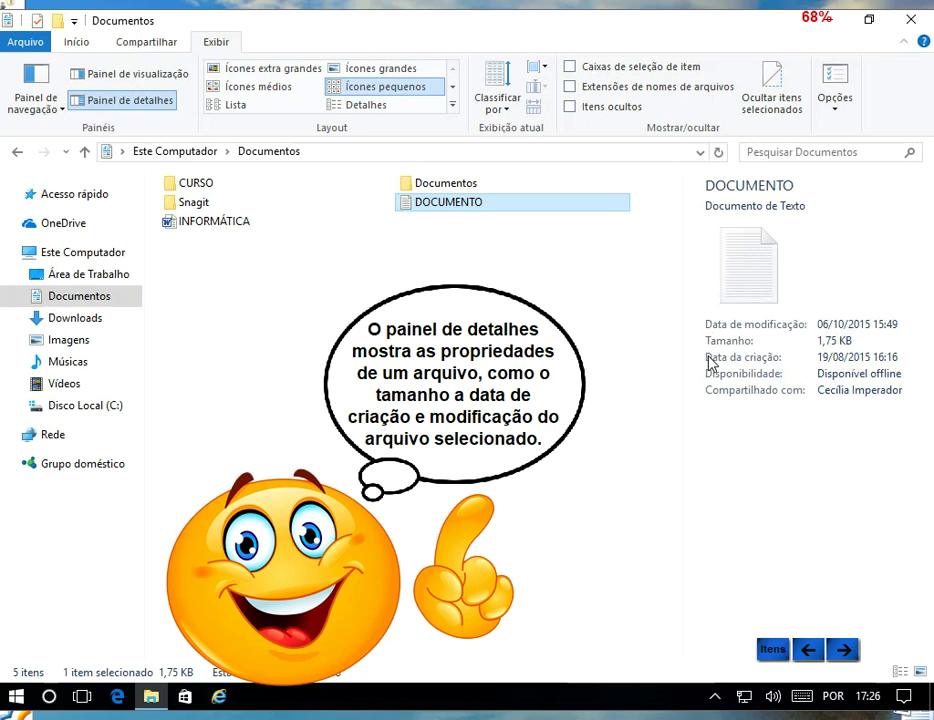
{"action": "left_click", "coordinate": [843, 651]}
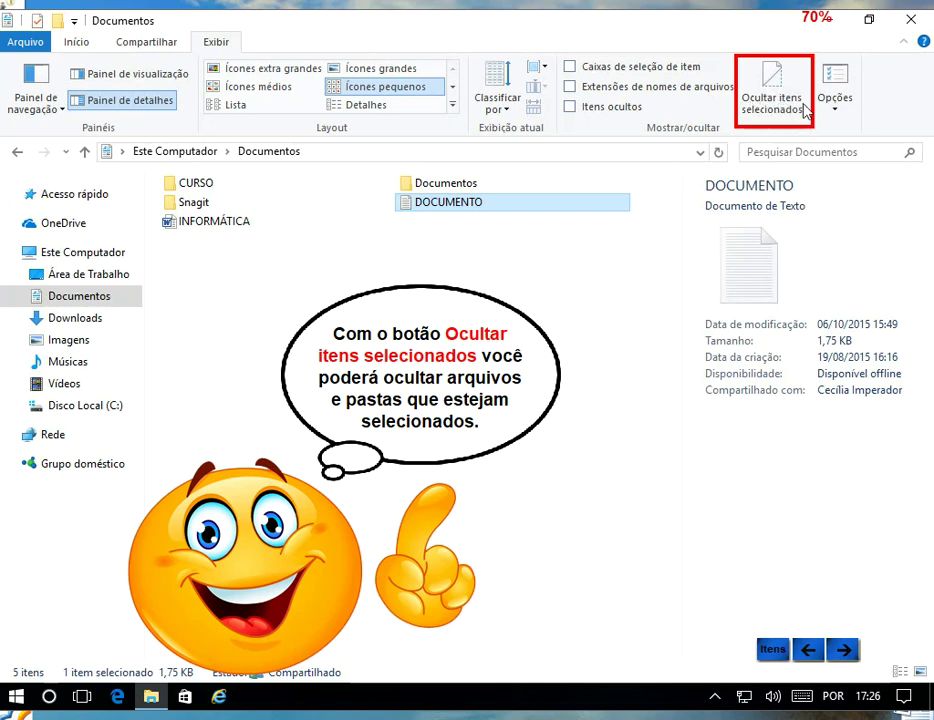
- Hide the selected DOCUMENTO file with Ocultar itens selecionados and turn off Painel de detalhes, continuing past the explanations
{"action": "left_click", "coordinate": [852, 650]}
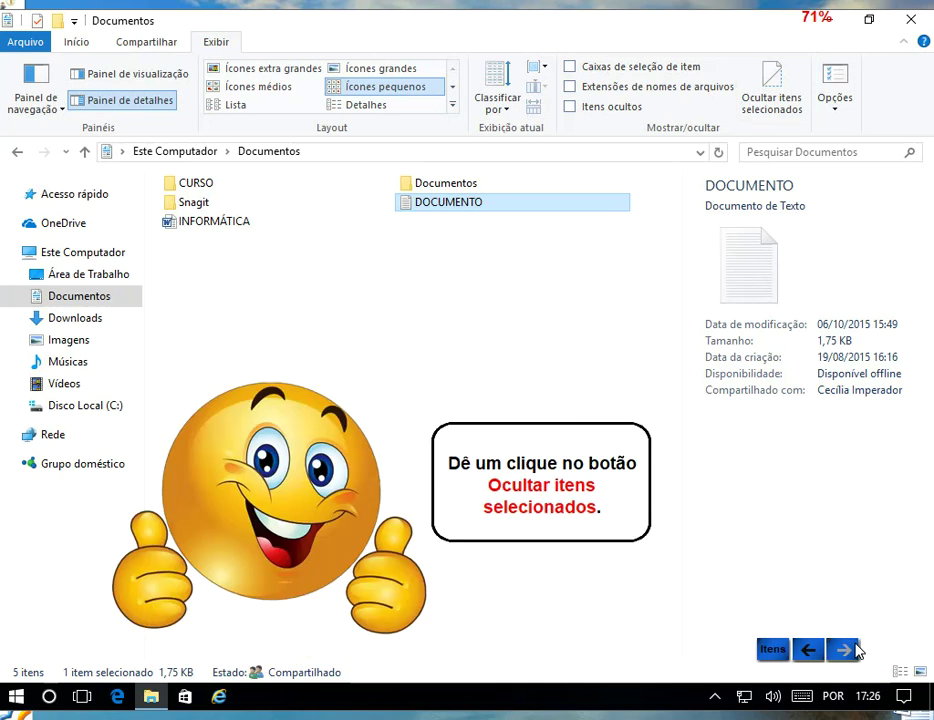
{"action": "left_click", "coordinate": [785, 90]}
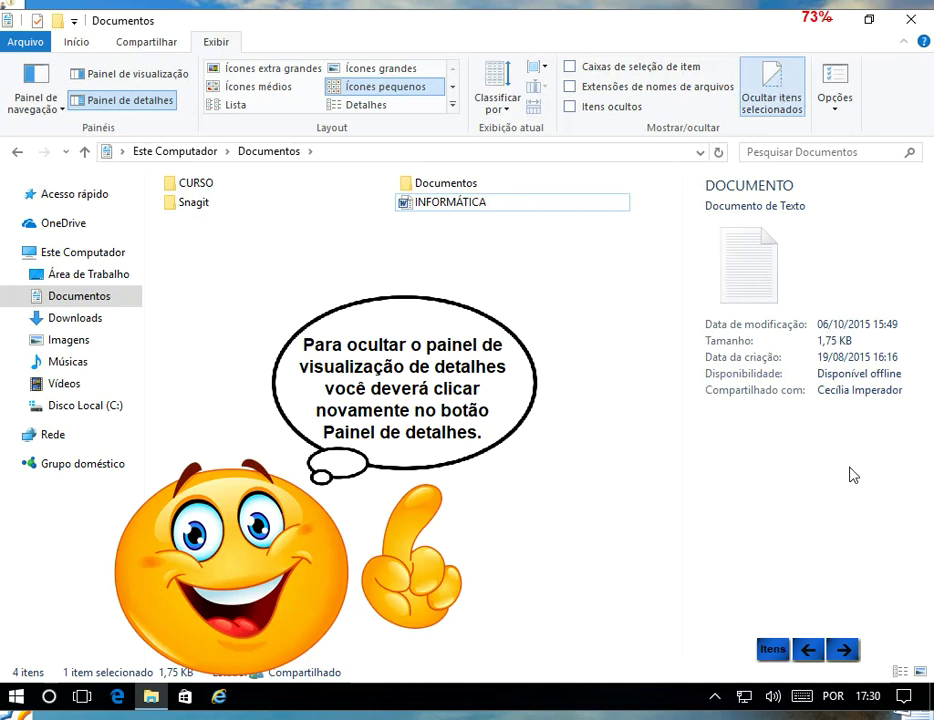
{"action": "left_click", "coordinate": [845, 650]}
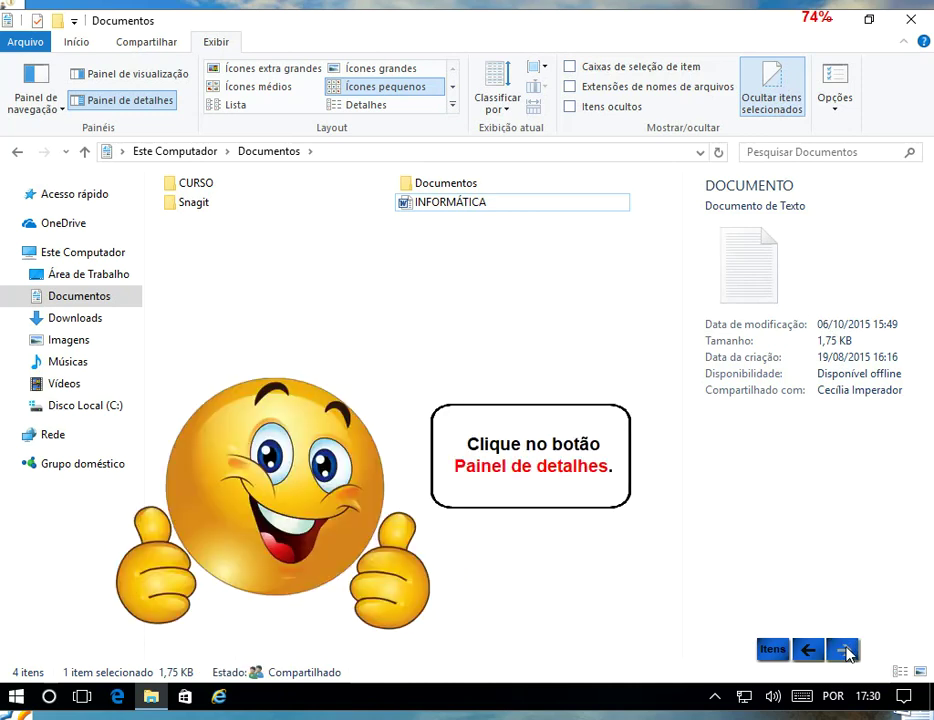
{"action": "left_click", "coordinate": [112, 101]}
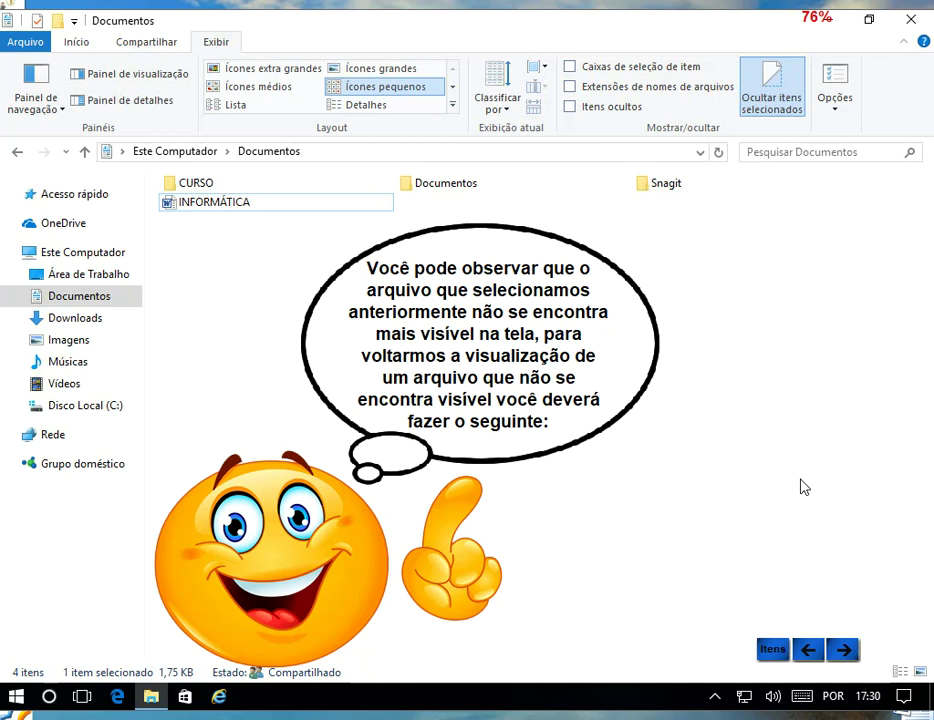
- Continue the lesson, enable Itens ocultos for the Documentos folder and proceed past the hidden-items explanation
{"action": "left_click", "coordinate": [849, 652]}
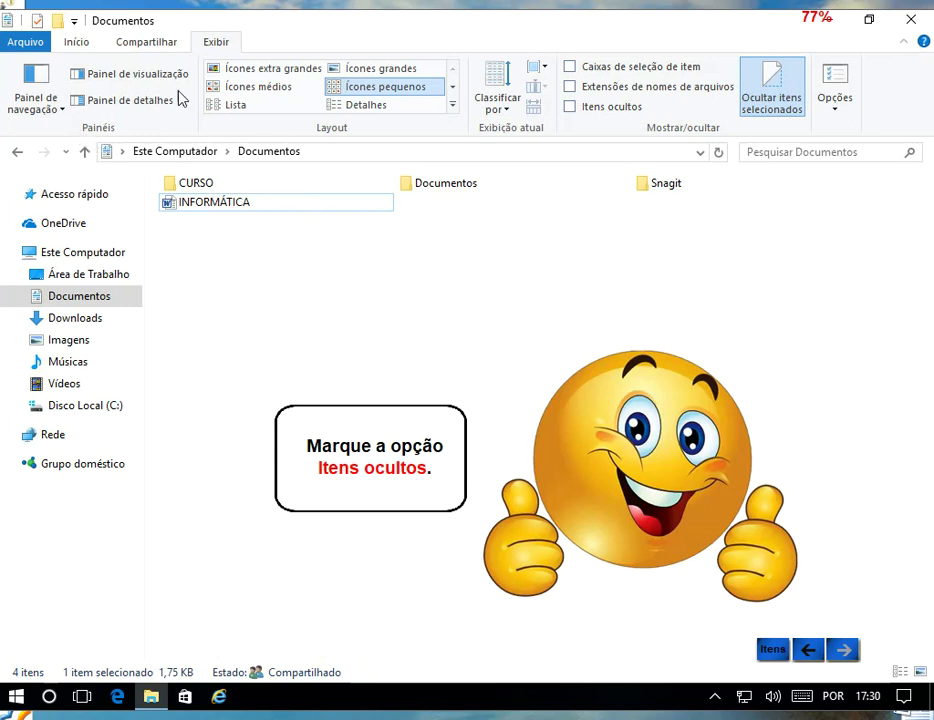
{"action": "left_click", "coordinate": [574, 109]}
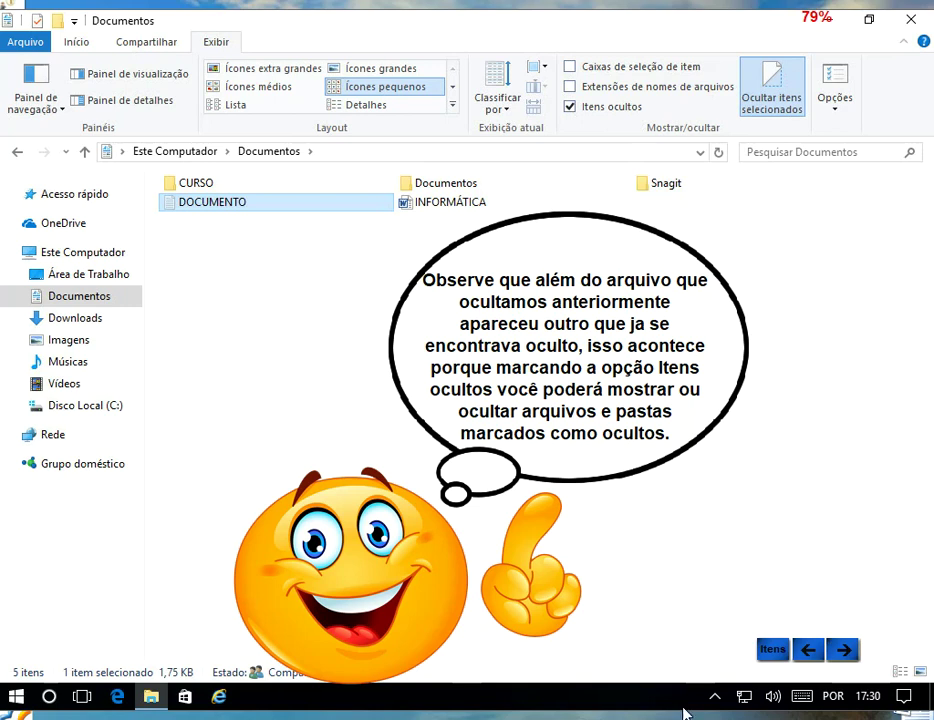
{"action": "left_click", "coordinate": [843, 650]}
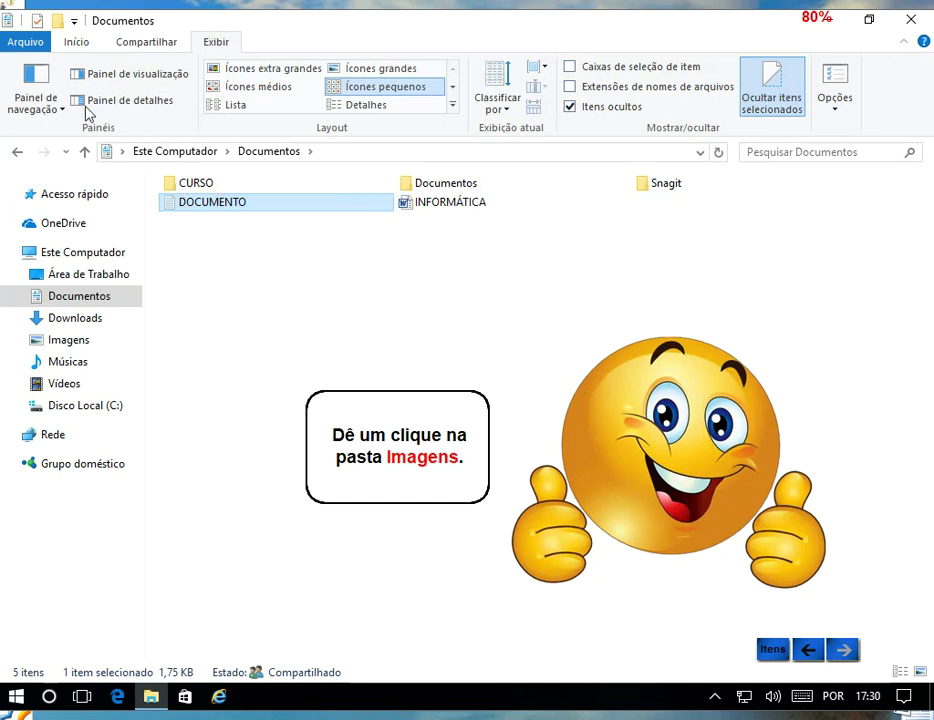
- Open the Imagens folder and display its Gerenciar commands, continuing past the first explanation of them
{"action": "left_click", "coordinate": [69, 342]}
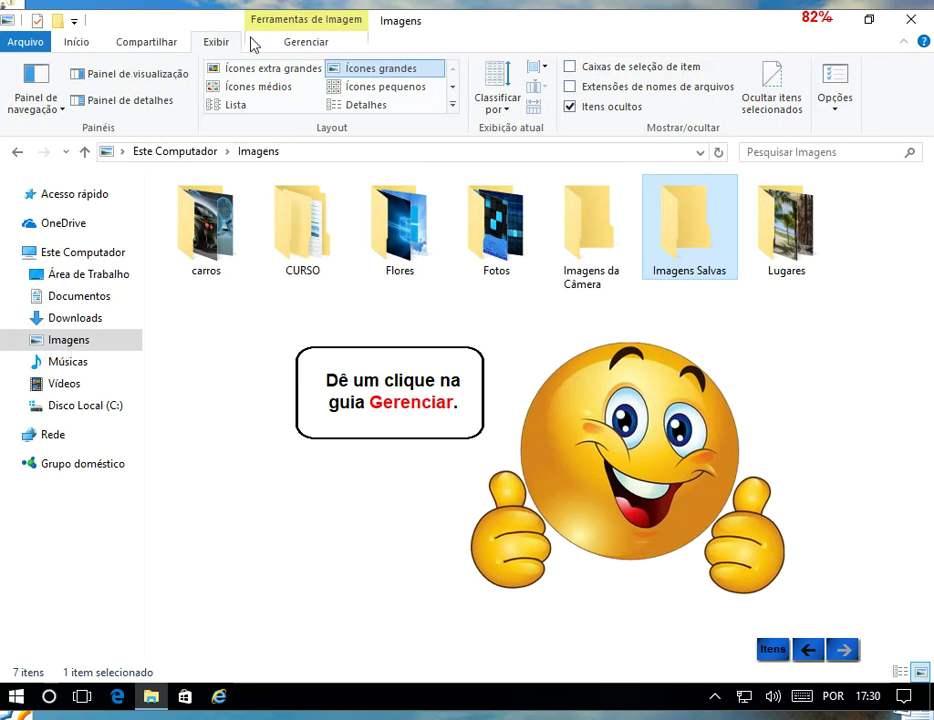
{"action": "left_click", "coordinate": [300, 45]}
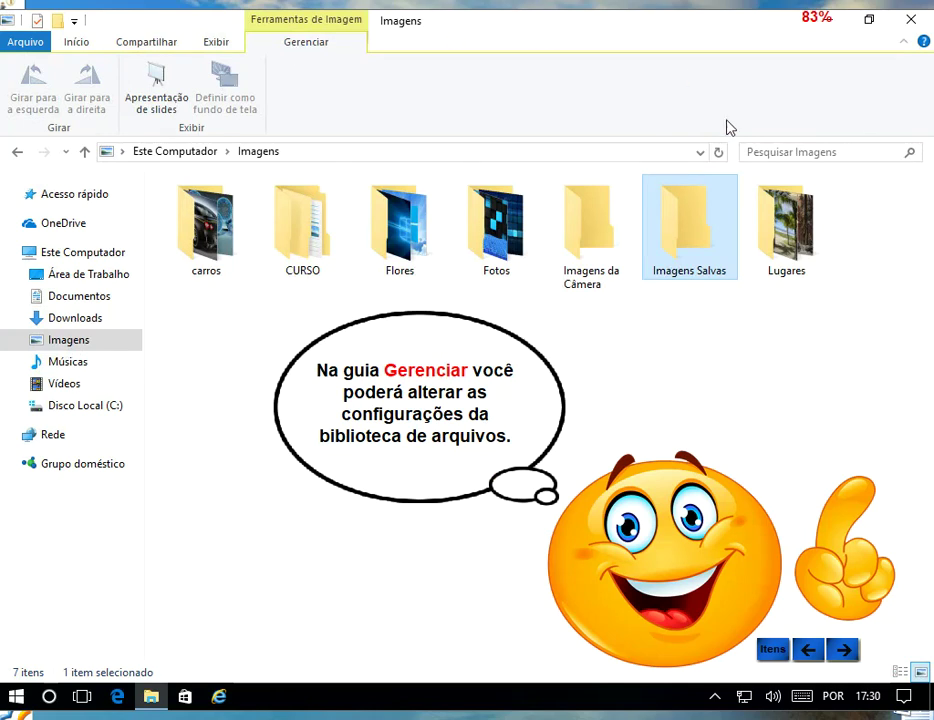
{"action": "left_click", "coordinate": [846, 651]}
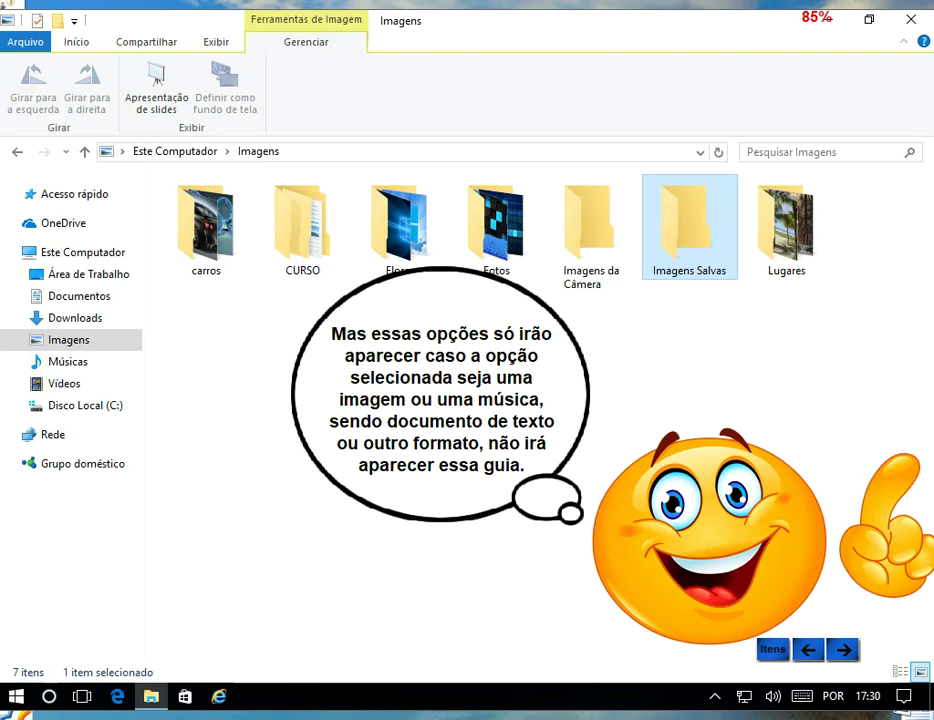
- Continue past the Gerenciar note, display the Arquivo commands and advance to the lesson's final page
{"action": "left_click", "coordinate": [843, 650]}
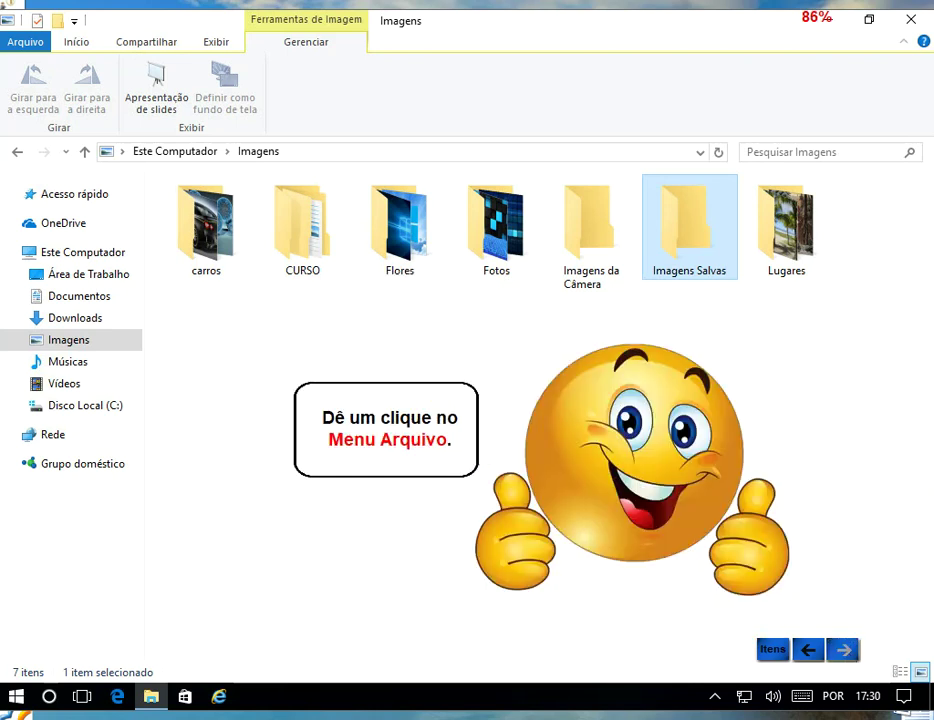
{"action": "left_click", "coordinate": [28, 42]}
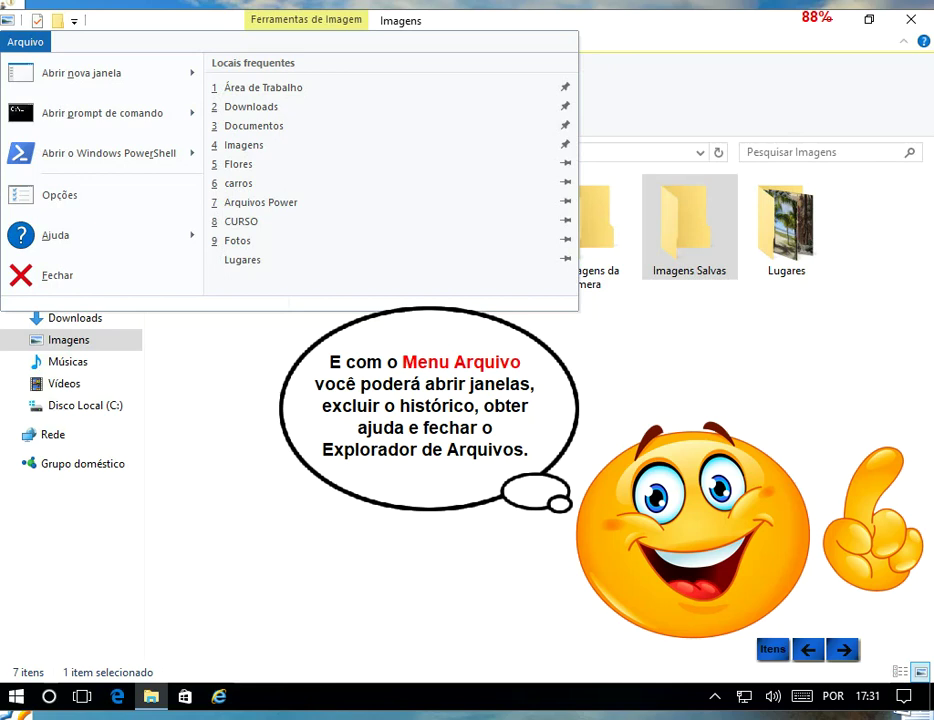
{"action": "left_click", "coordinate": [844, 651]}
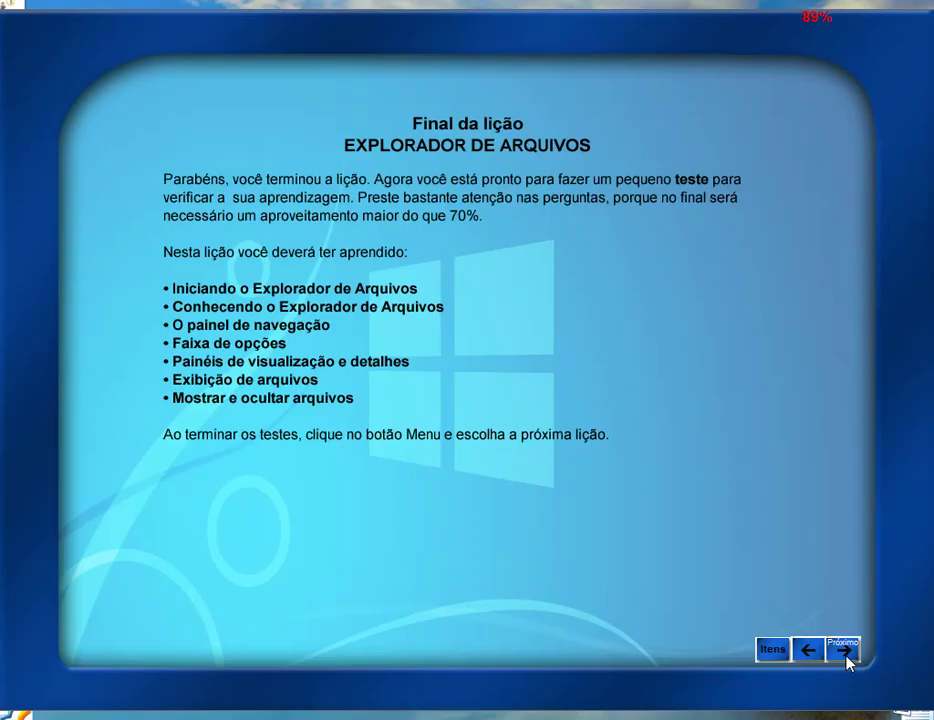